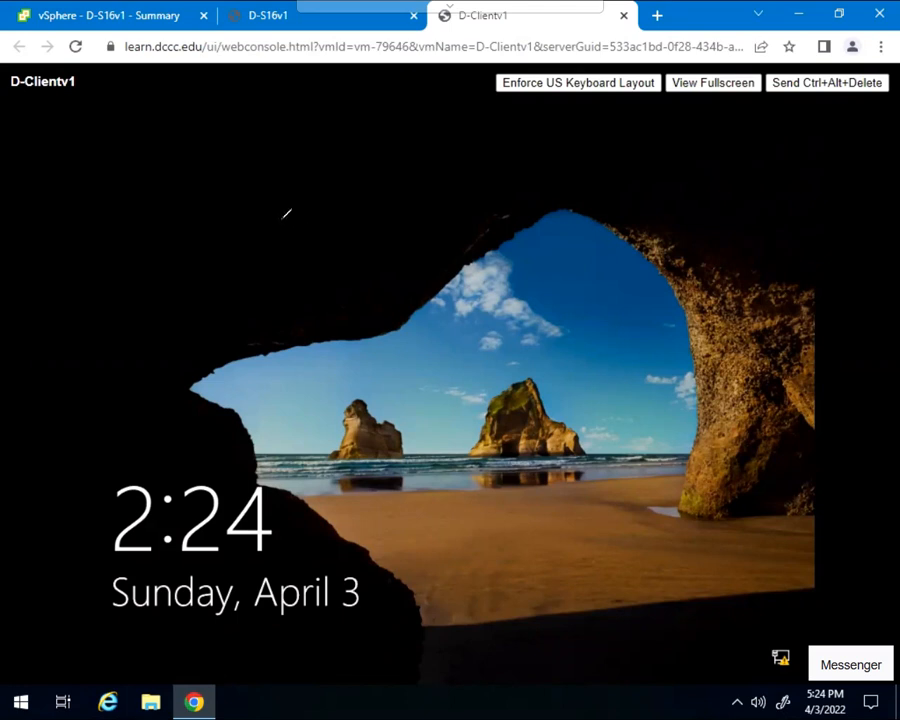
mouse_move(63, 58)
mouse_down()
mouse_move(6, 76)
mouse_move(35, 110)
mouse_move(89, 94)
mouse_move(94, 79)
mouse_up()
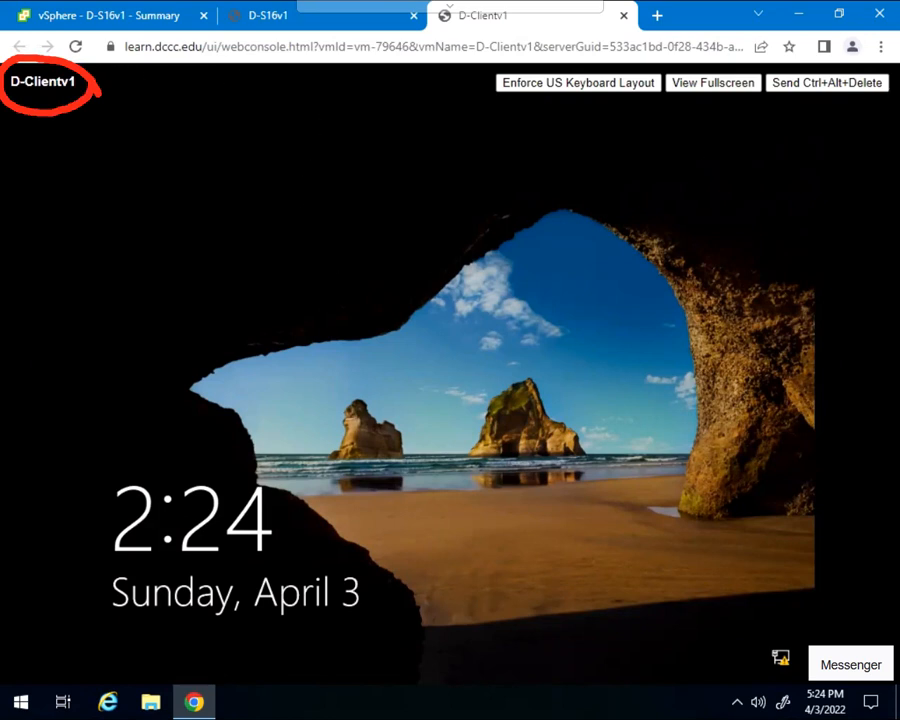
key(Escape)
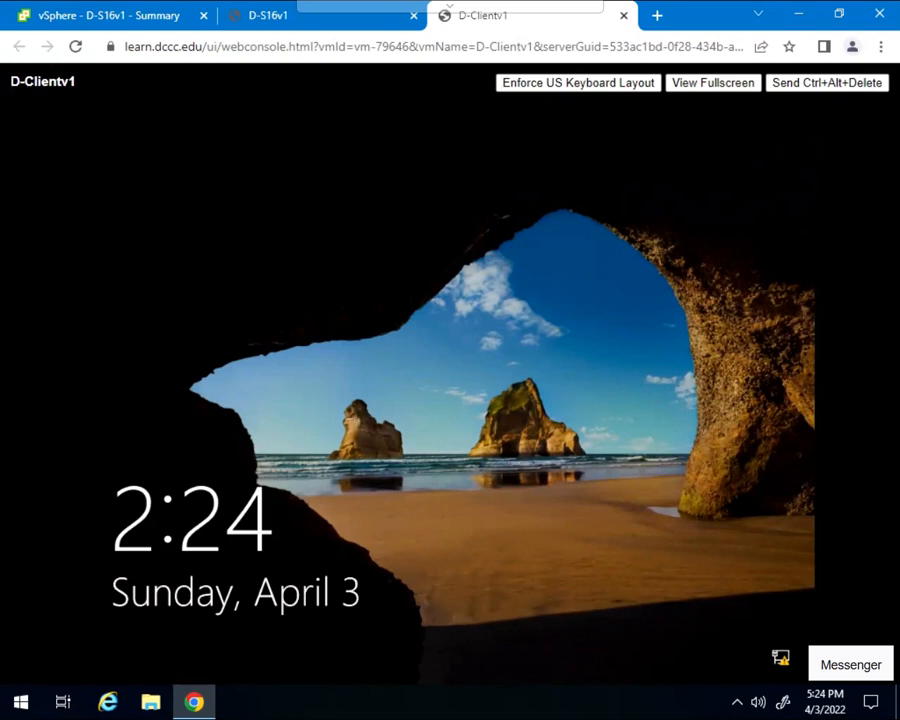
- Unlock the D-Clientv1 virtual machine and sign in by entering the account password
click(505, 367)
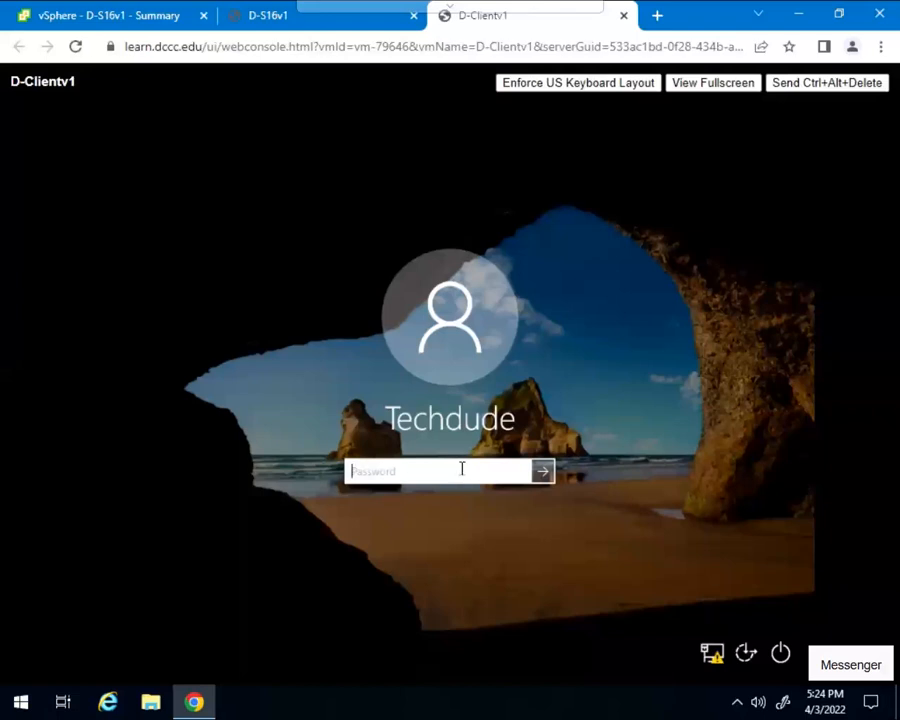
text(*********)
key(Return)
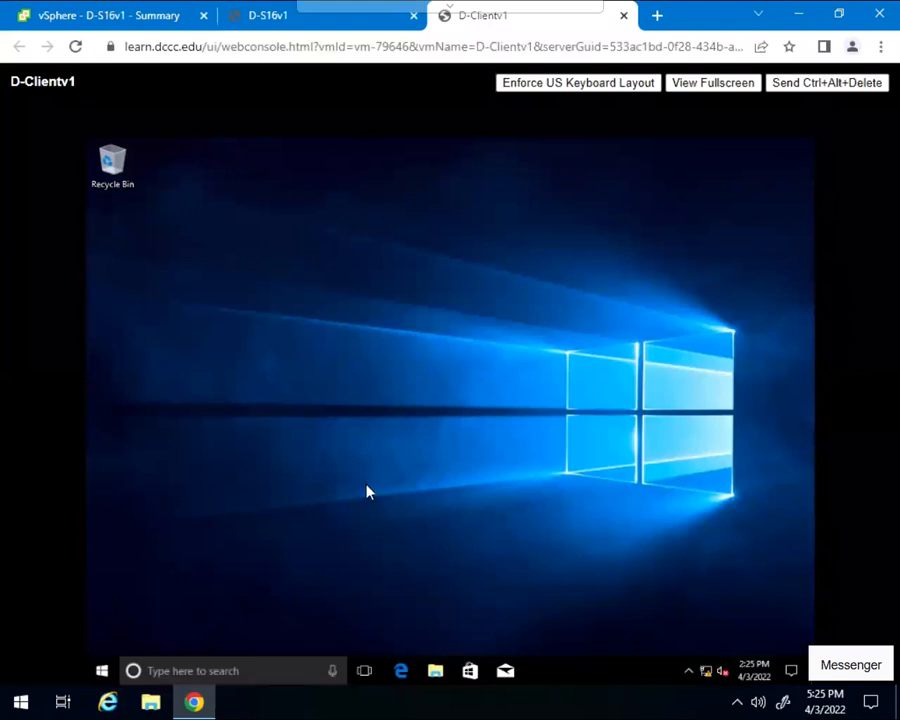
- Open a Command Prompt on the client and move its window up so it fits fully on the desktop
click(267, 664)
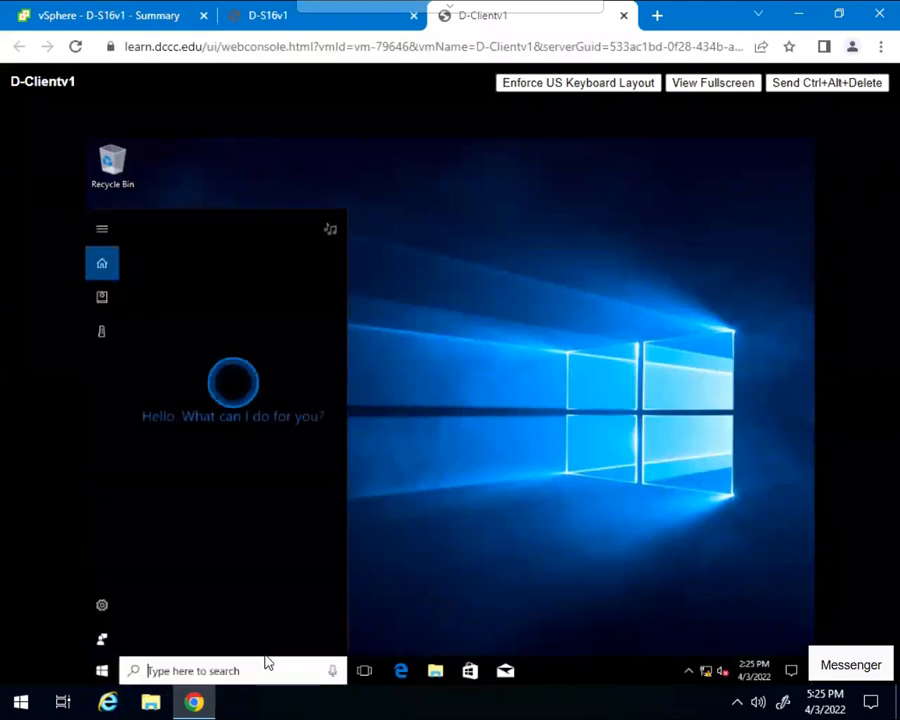
text(cmd)
key(Return)
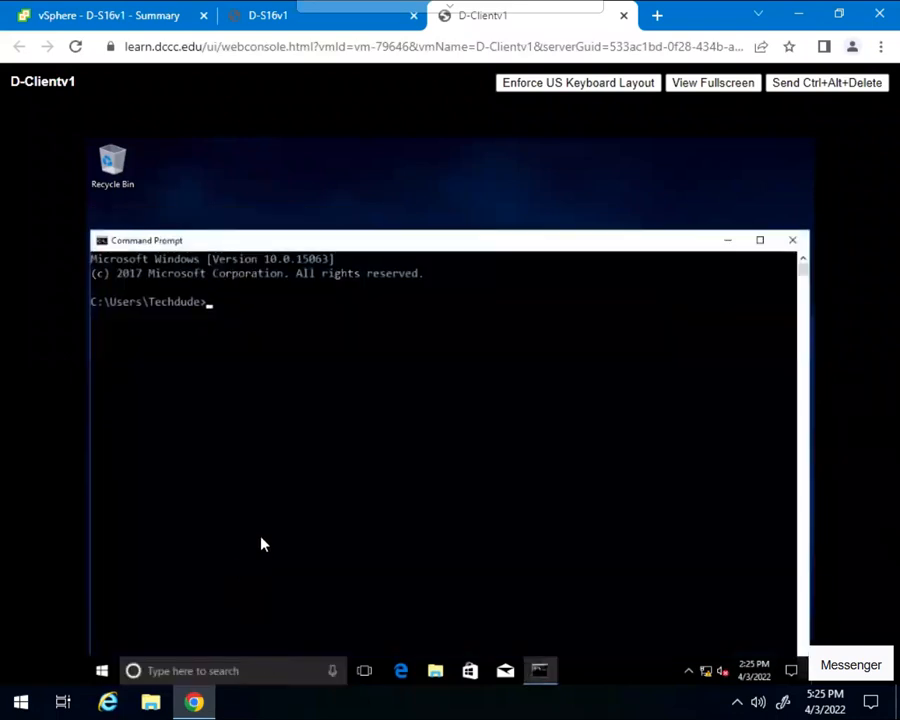
drag(346, 245, 351, 167)
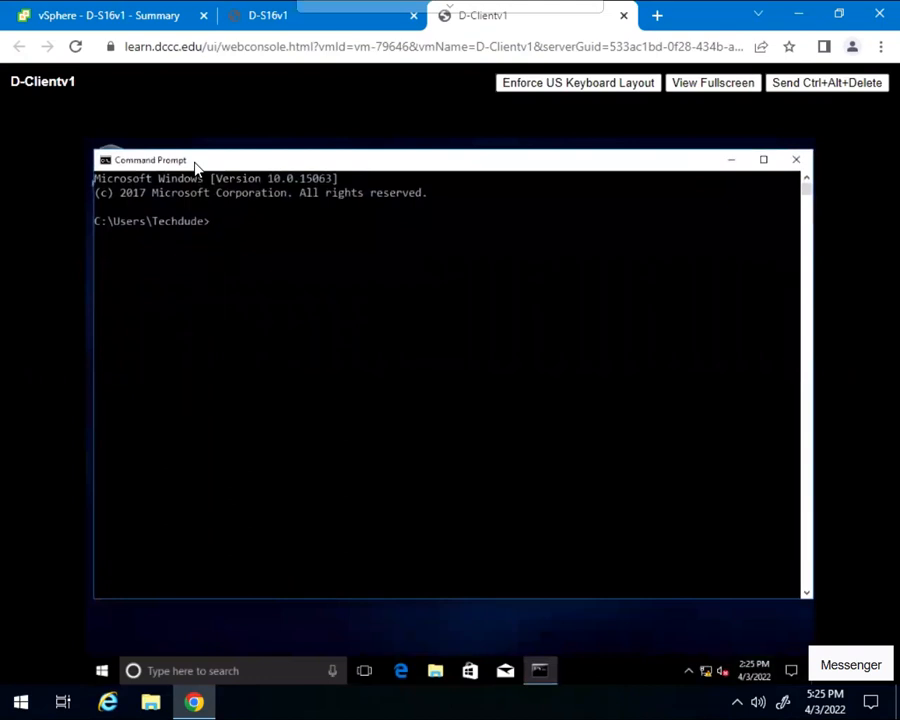
- Set the Command Prompt's font size to 28 in its properties
right_click(197, 168)
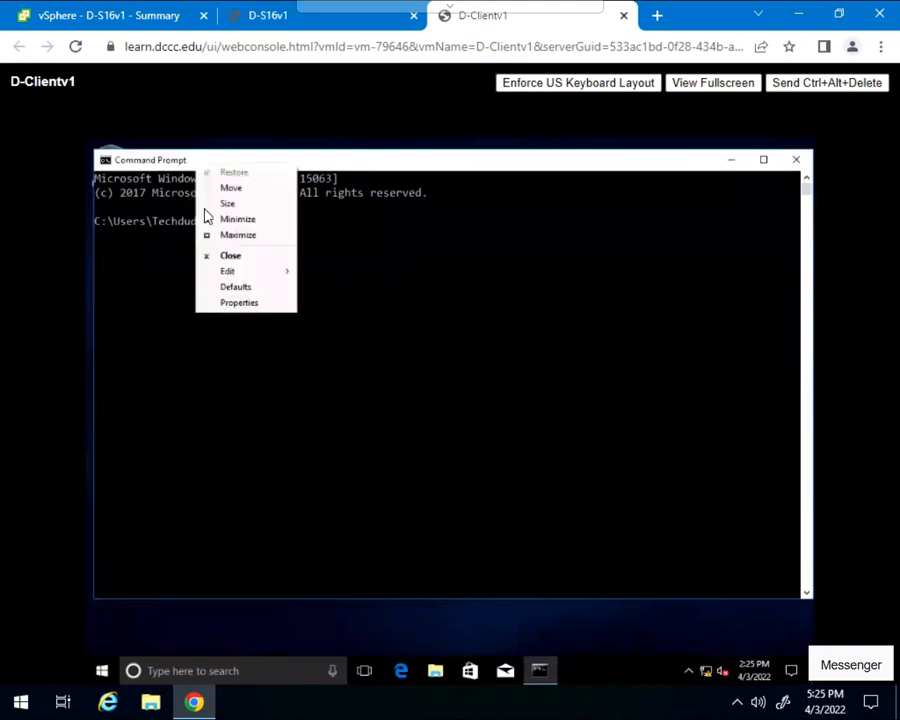
click(227, 303)
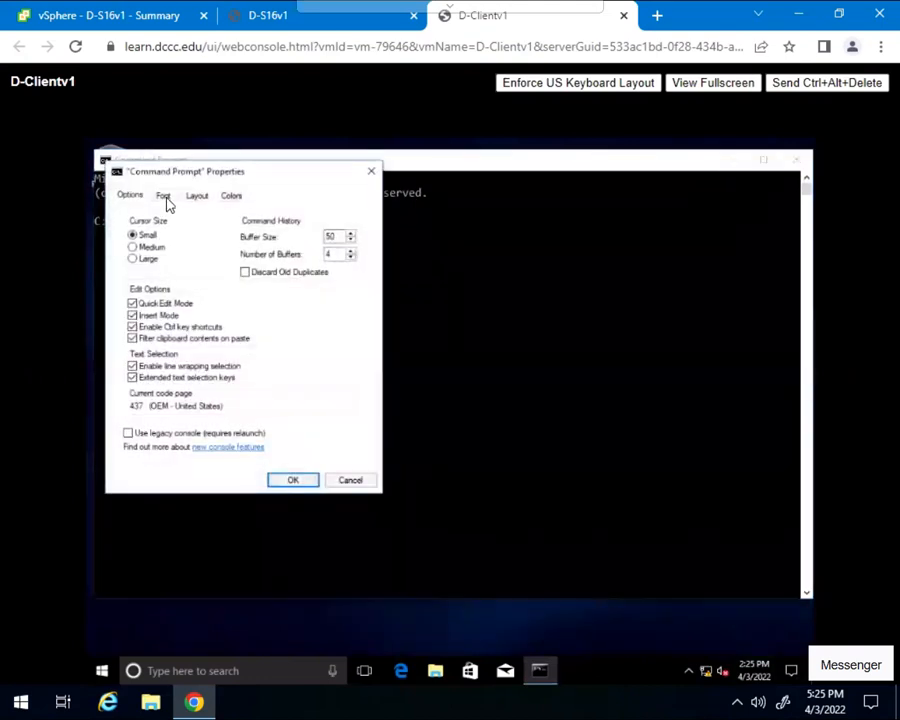
click(163, 195)
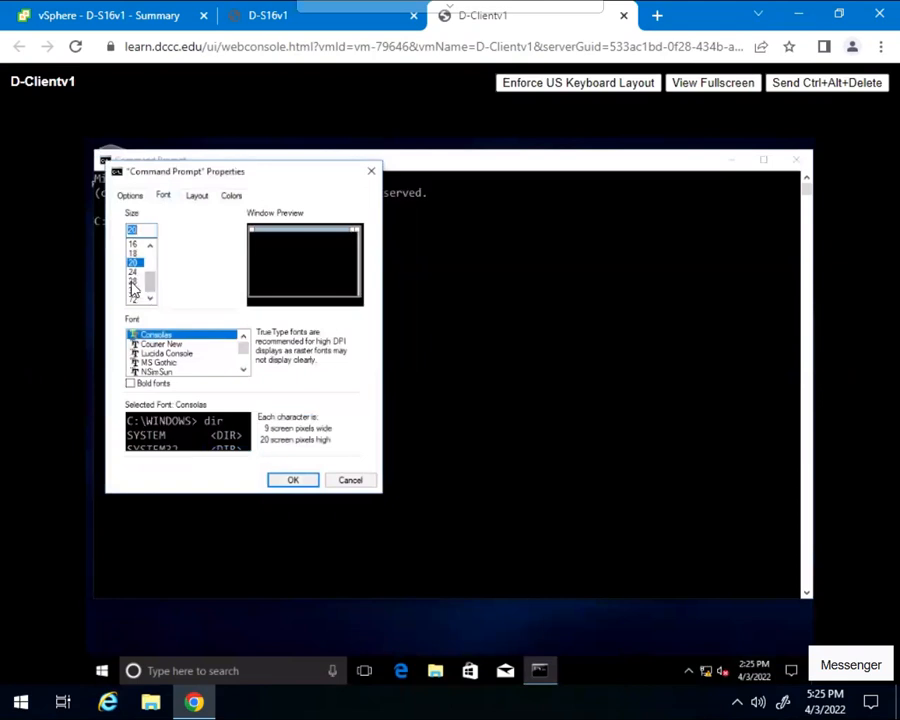
click(133, 283)
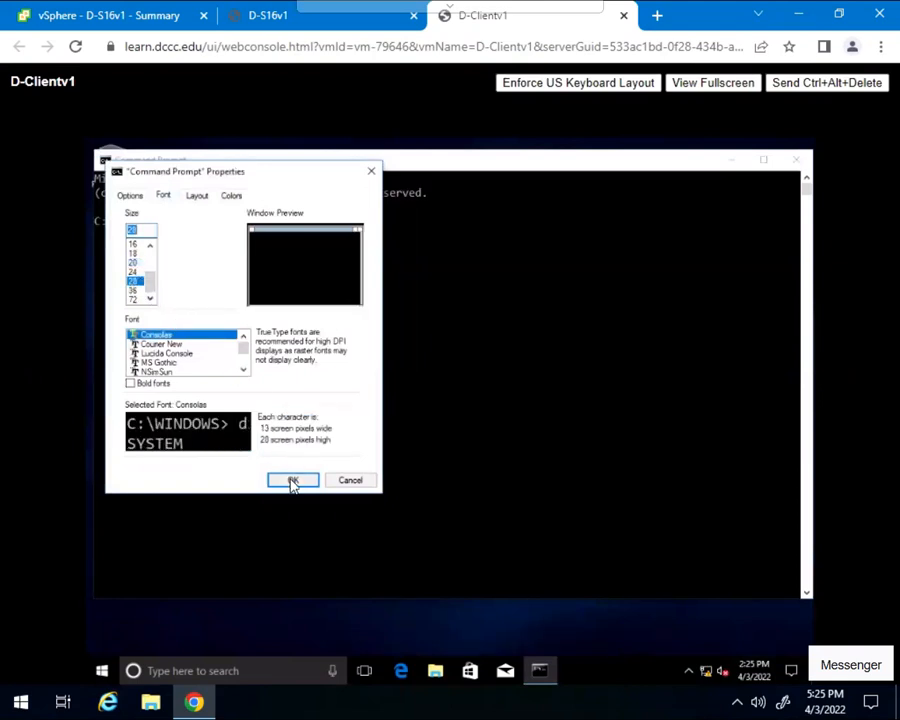
click(291, 481)
- Look up the client's computer name with the hostname command
click(350, 242)
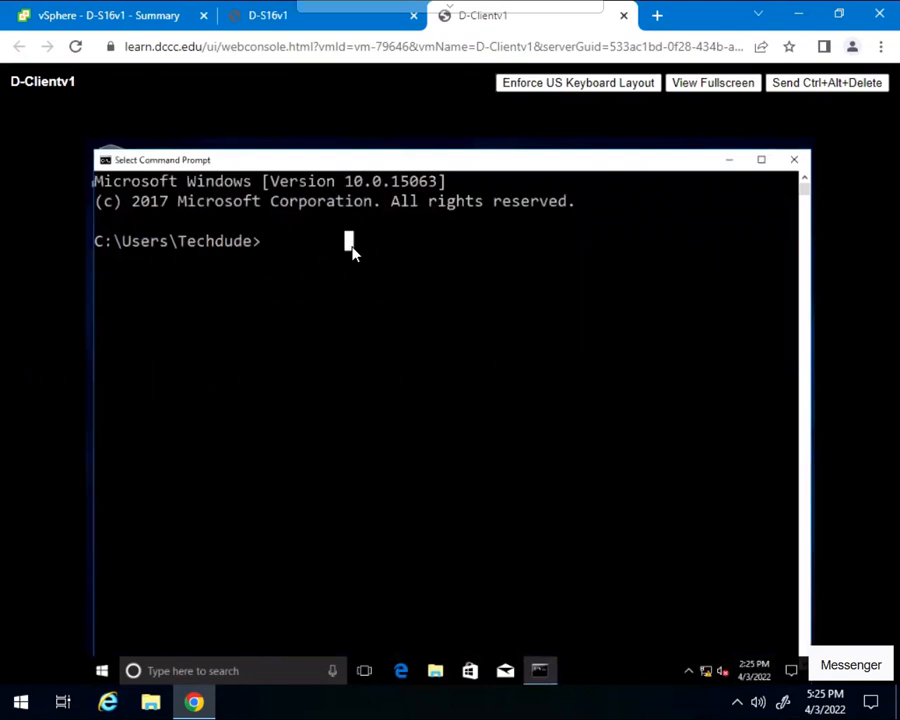
text(h)
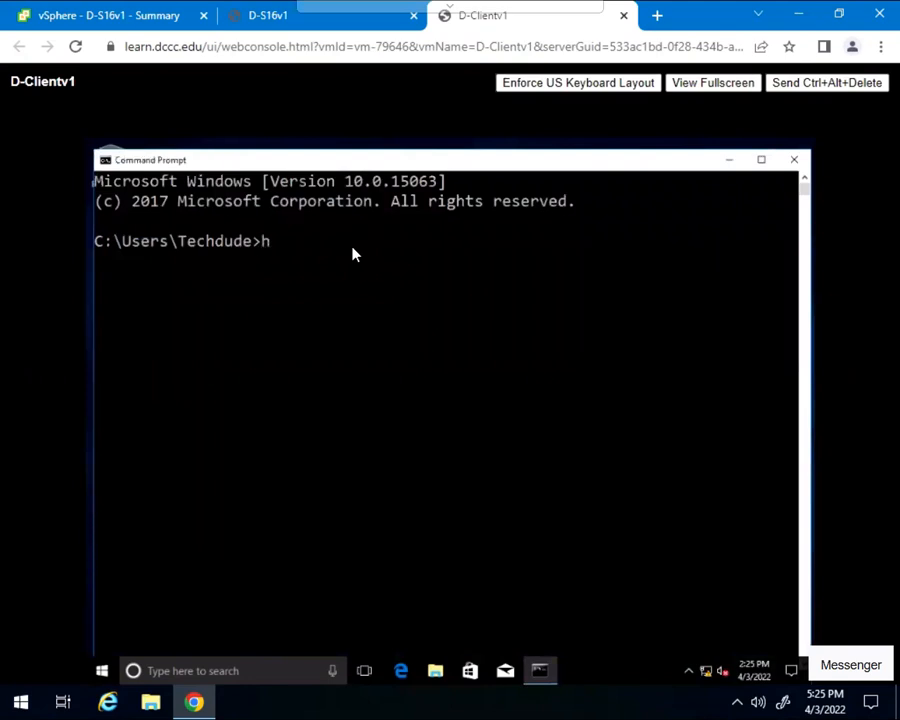
text(ostname)
key(Return)
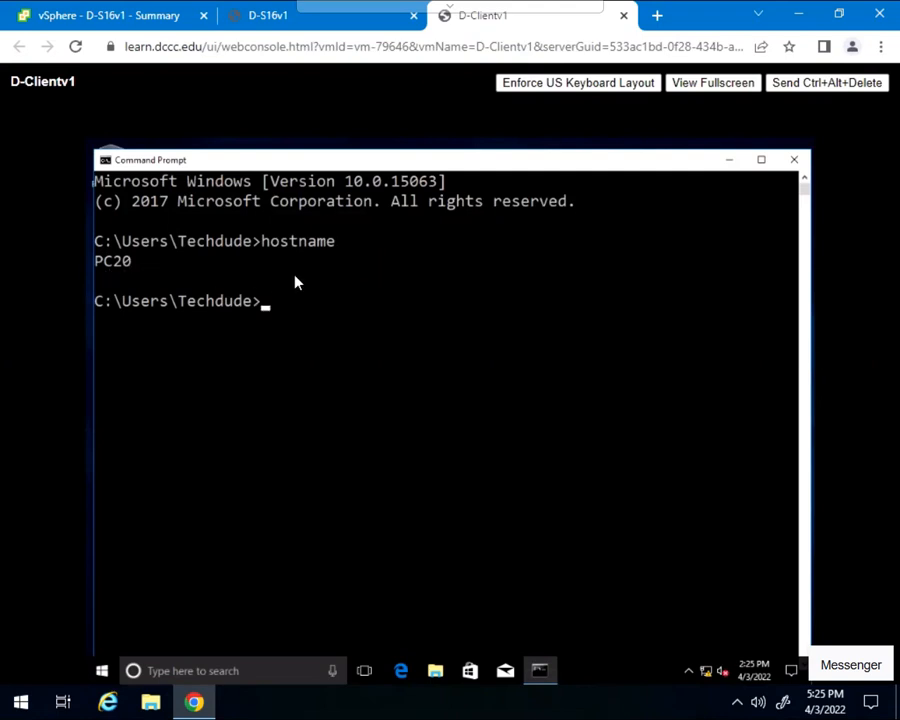
- Change the client's Command Prompt to the root of drive C: with cd\ and clear the screen
text(cls)
key(Return)
text(cd\)
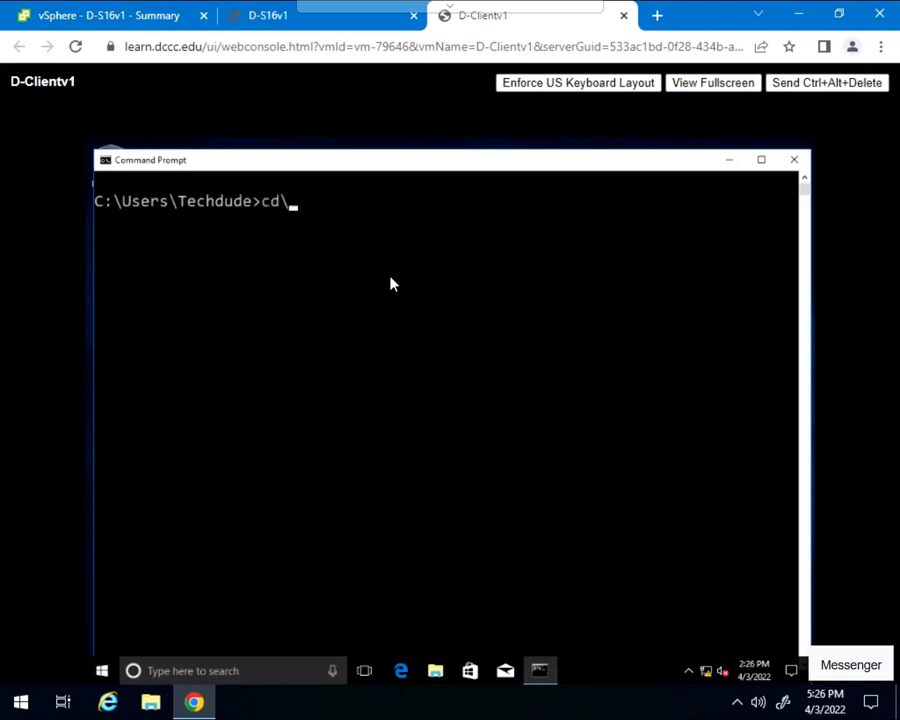
key(Return)
text(cls)
key(Return)
- Display the client's basic IP settings with ipconfig and clear the console after reading them
text(ipconfig)
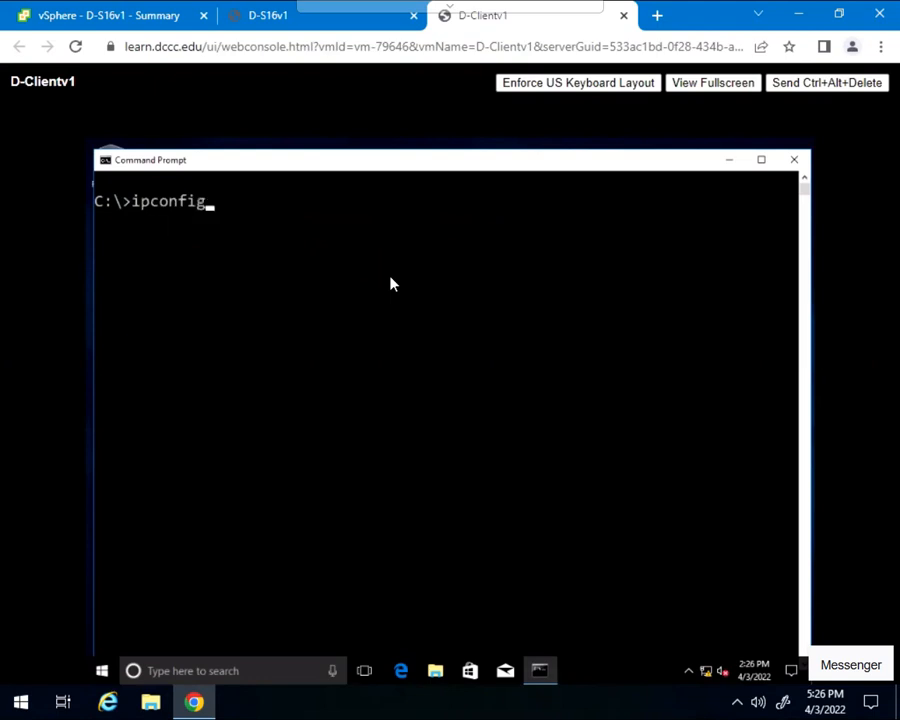
key(Return)
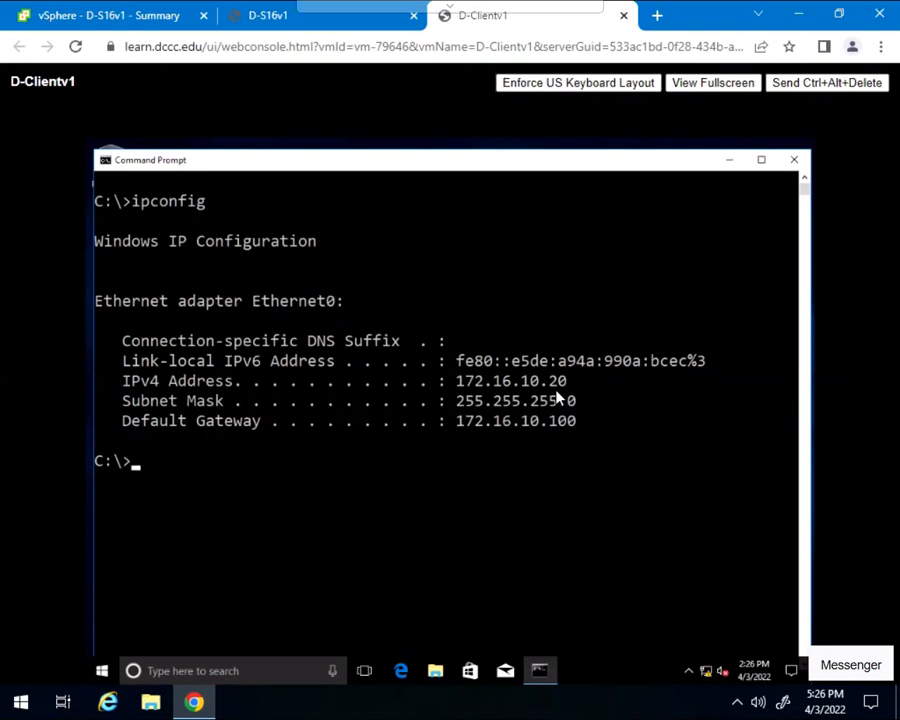
text(cls)
key(Return)
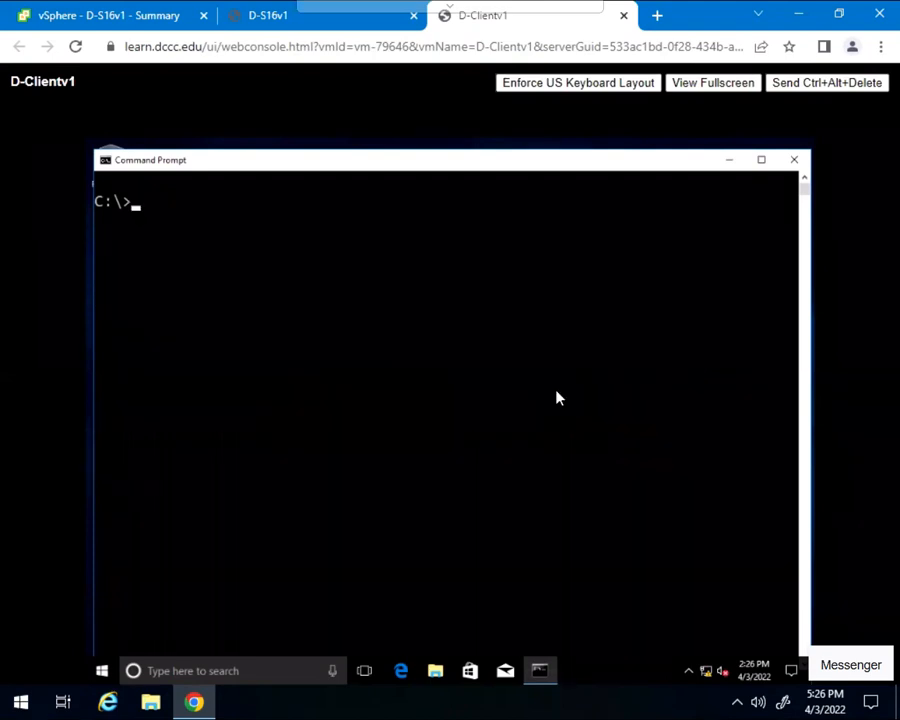
- Display the client's full network configuration with ipconfig /all, including the DNS server and default gateway
text(ipconfig /all)
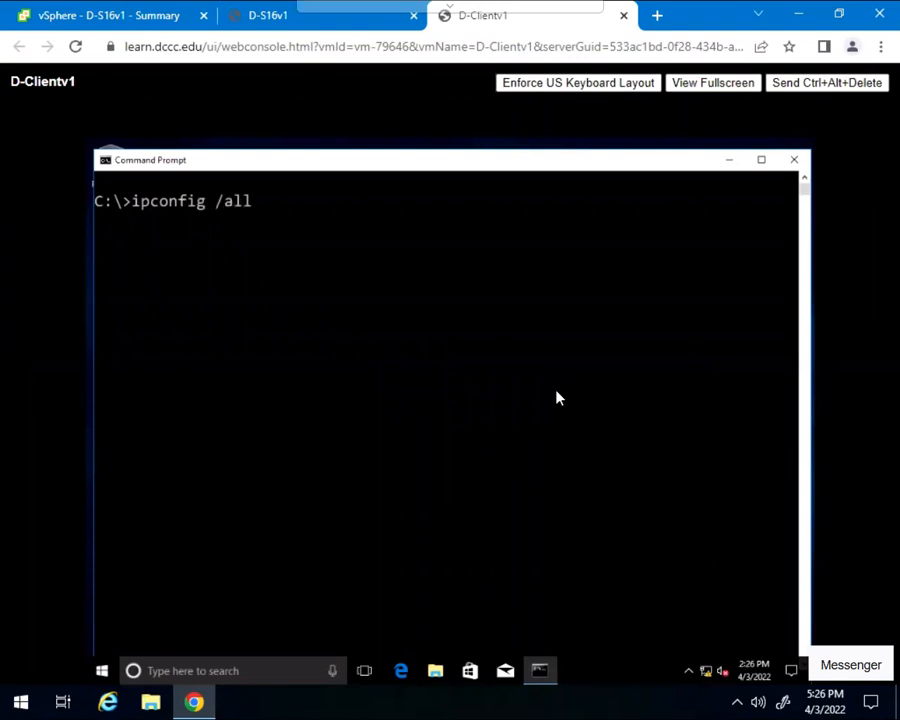
key(Return)
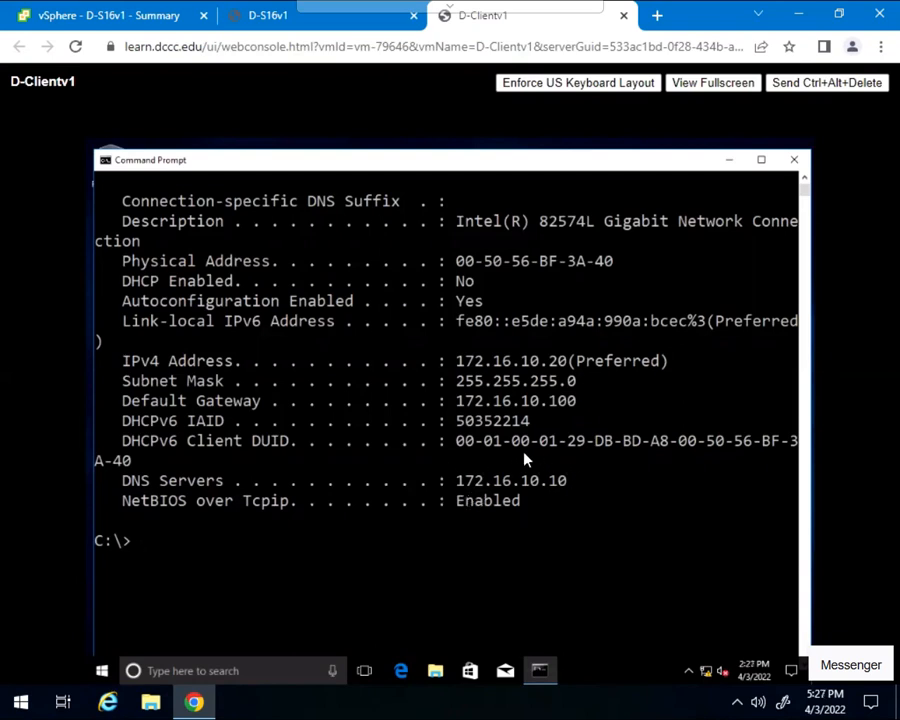
- Switch to the D-S16v1 server console, unlock it and sign in by entering the domain administrator's password
click(283, 22)
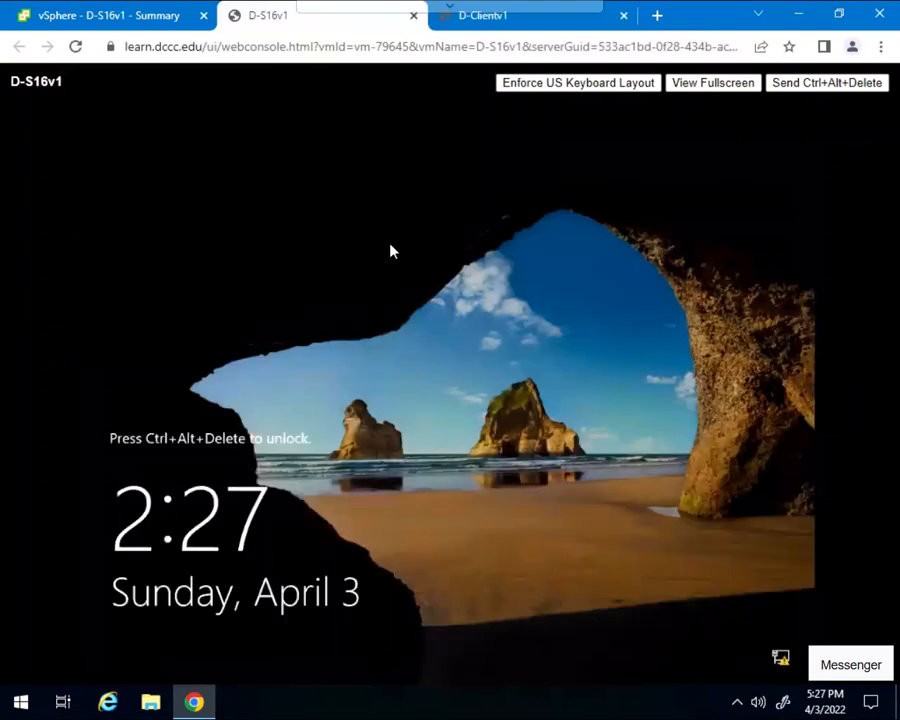
click(797, 88)
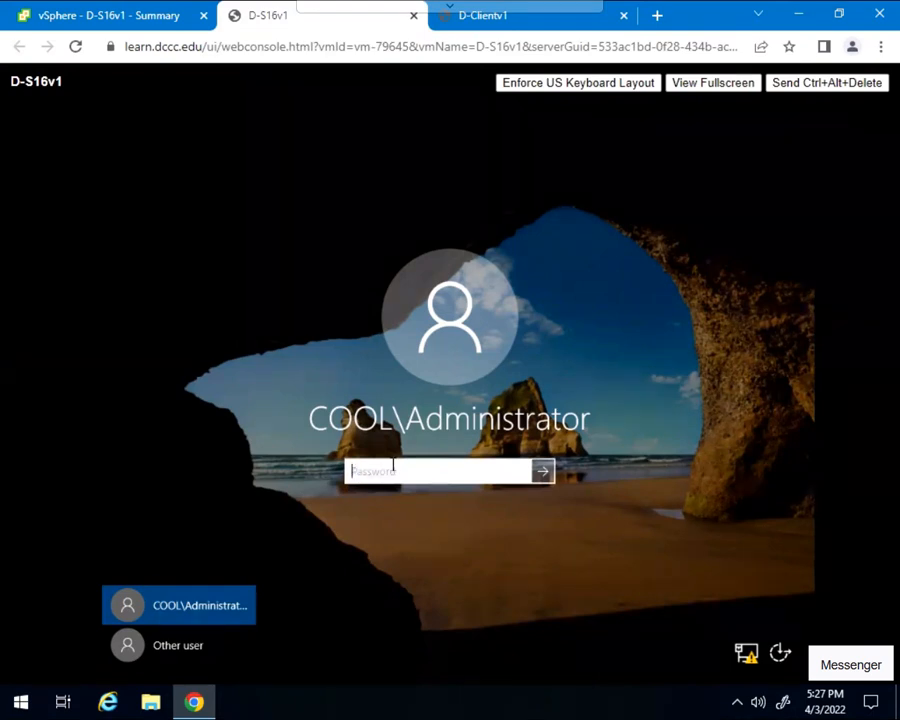
text(Pa$$w0rd)
key(Return)
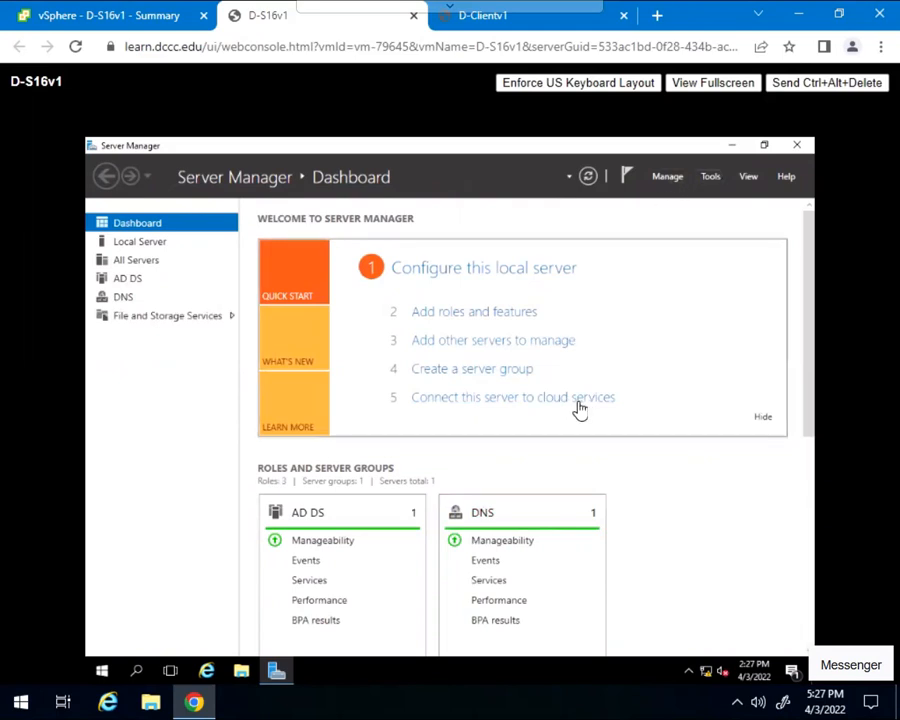
- Open a Command Prompt on the server and bring it to a cleared prompt at the root of drive C:
click(139, 673)
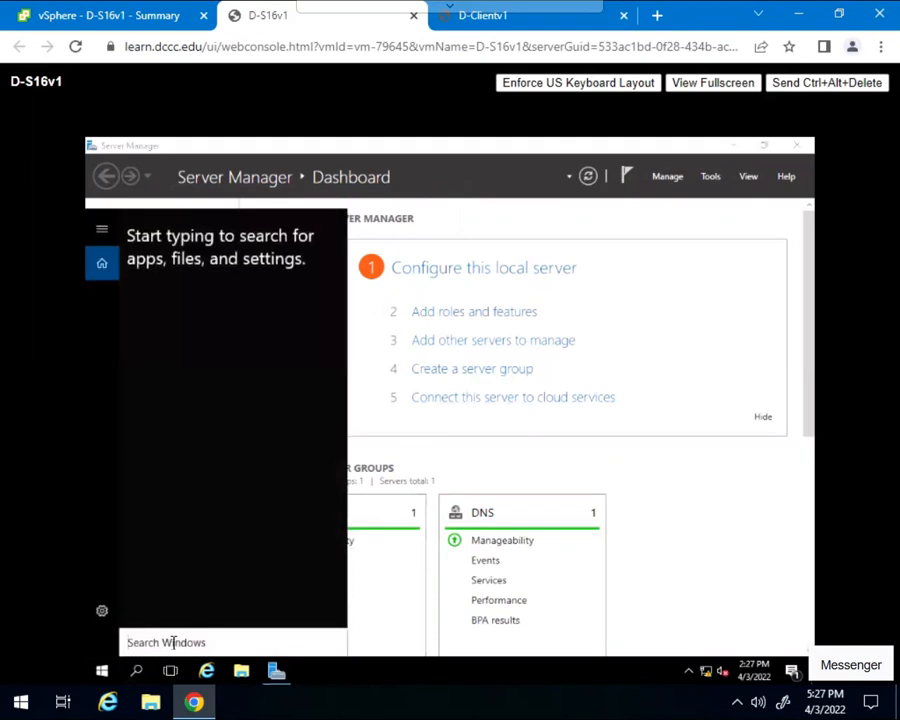
text(cmd)
key(Return)
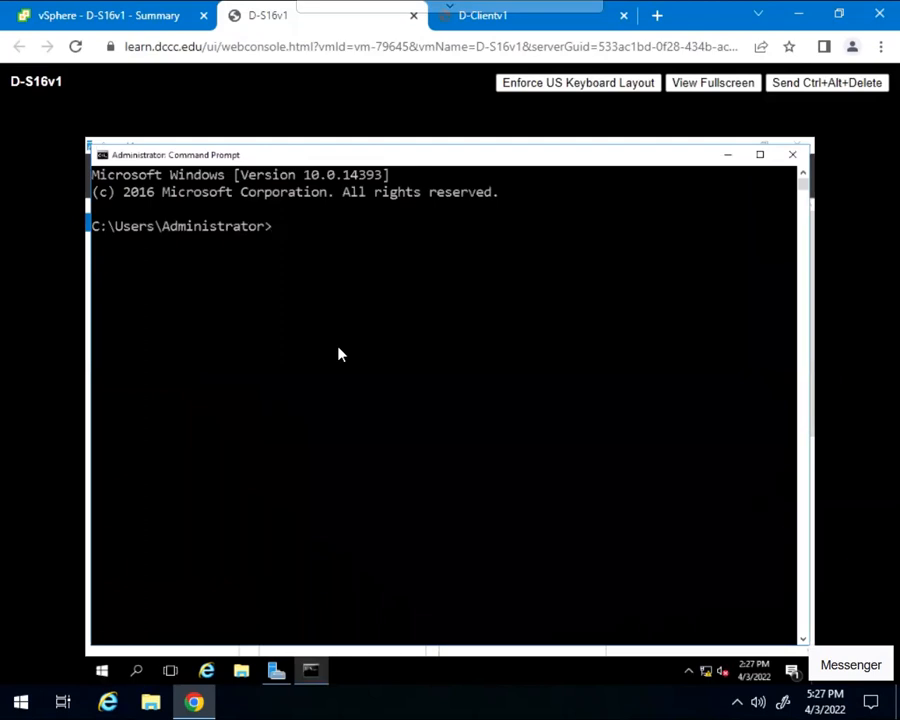
text(cd\)
key(Return)
text(cls)
key(Return)
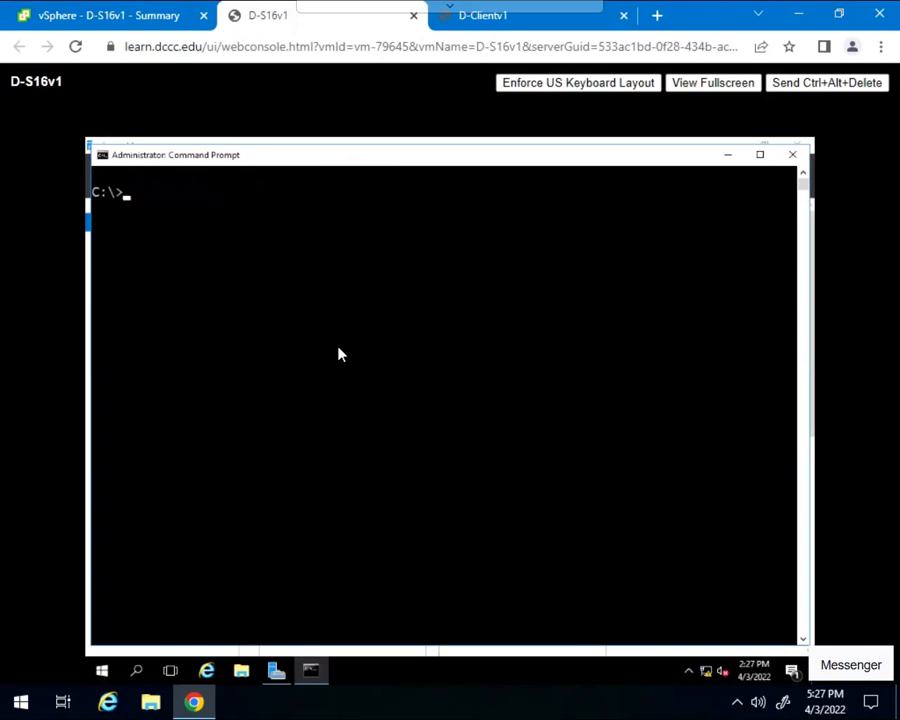
- Display the server's IP address, subnet mask and gateway with ipconfig
text(ipconfig)
key(Return)
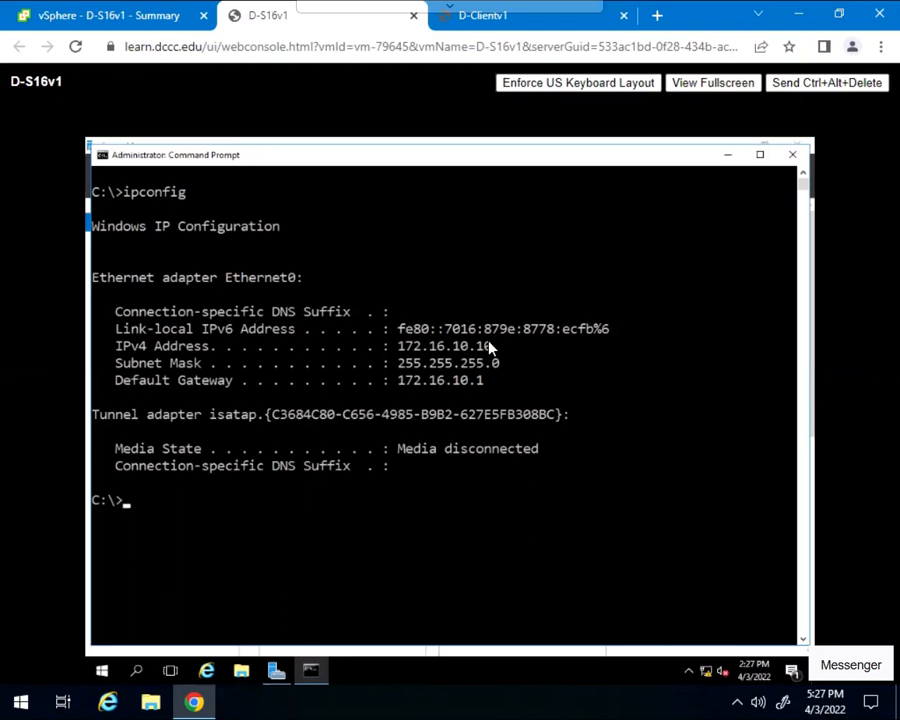
- Open Active Directory Users and Computers from Server Manager, closing Server Manager and minimizing the Command Prompt
click(601, 146)
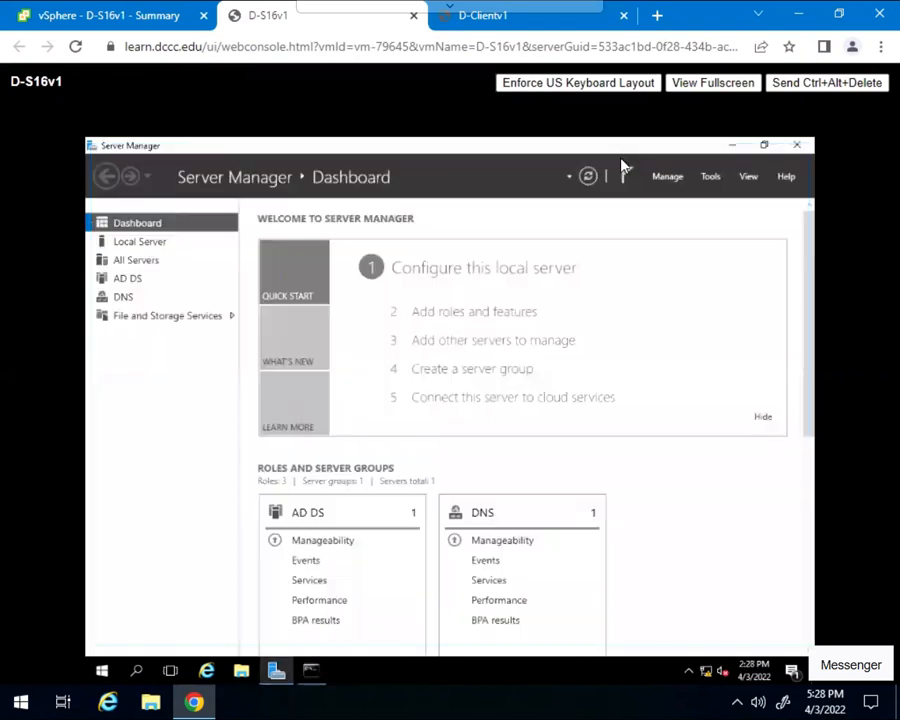
click(710, 178)
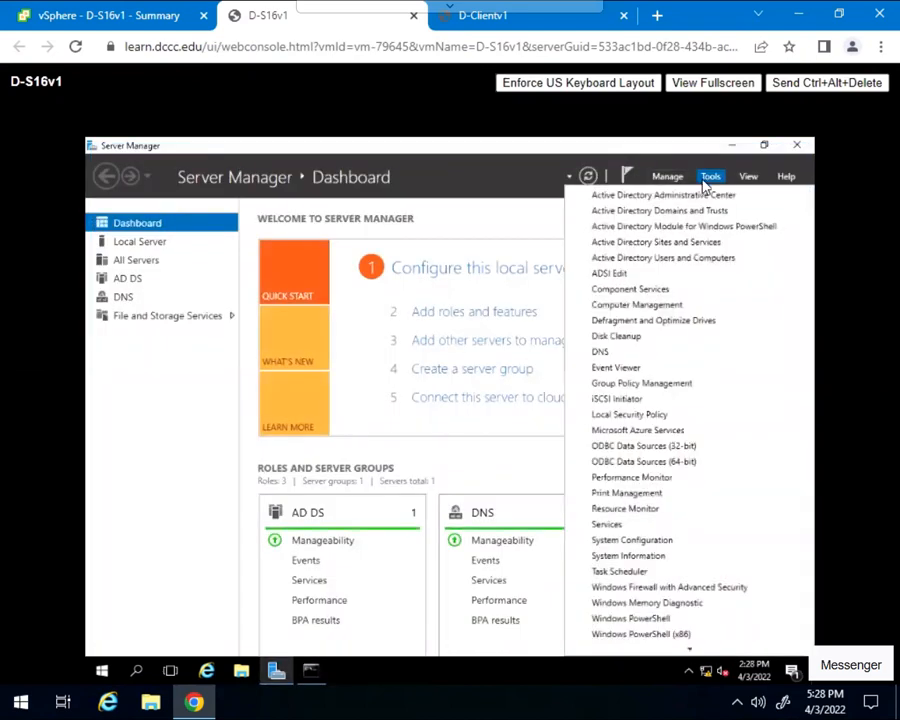
click(689, 262)
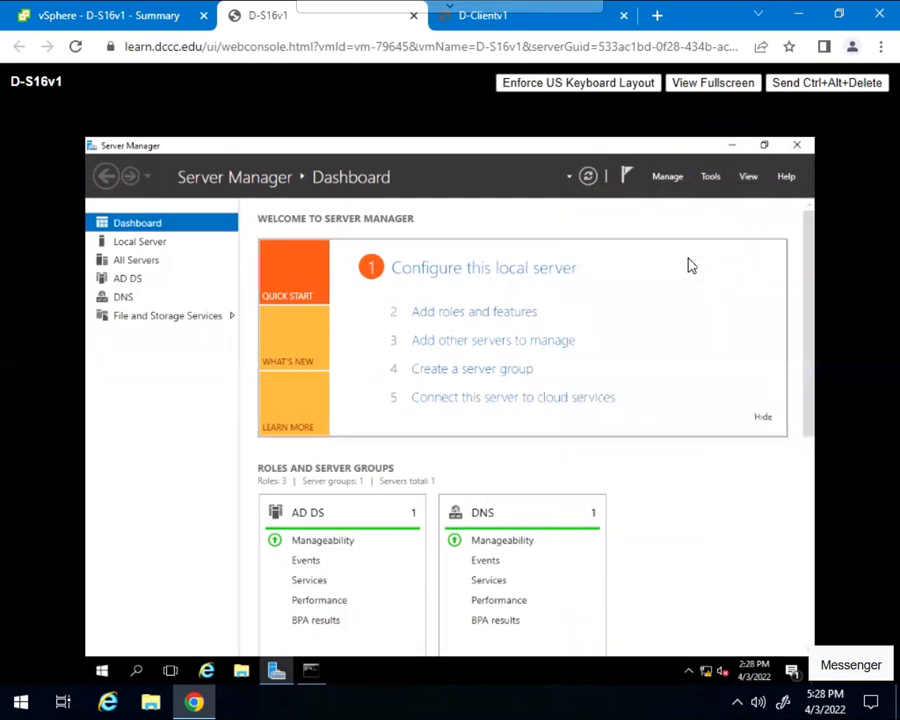
click(796, 148)
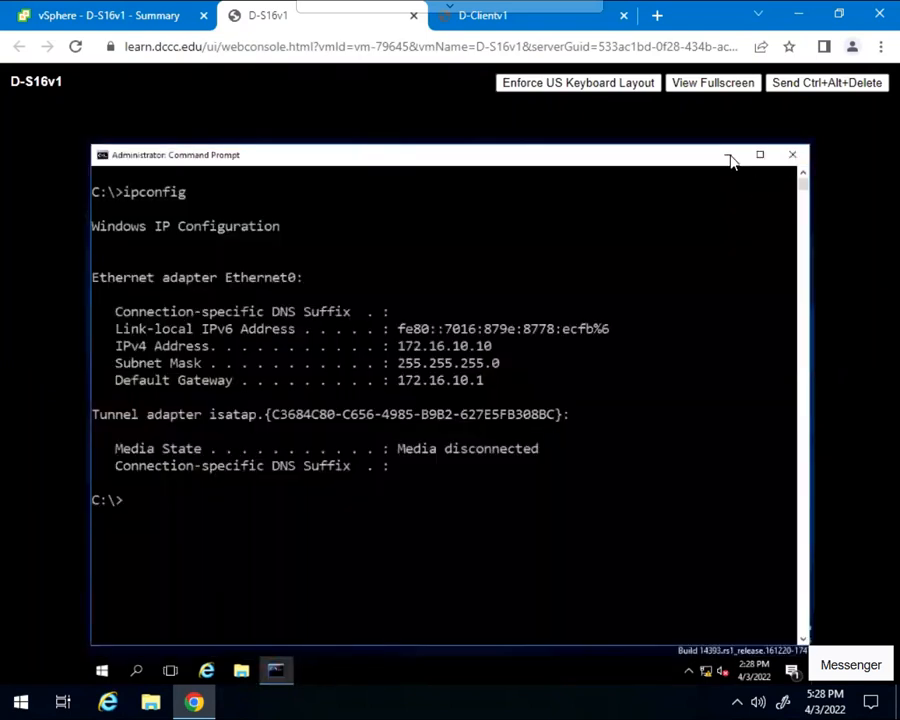
click(729, 157)
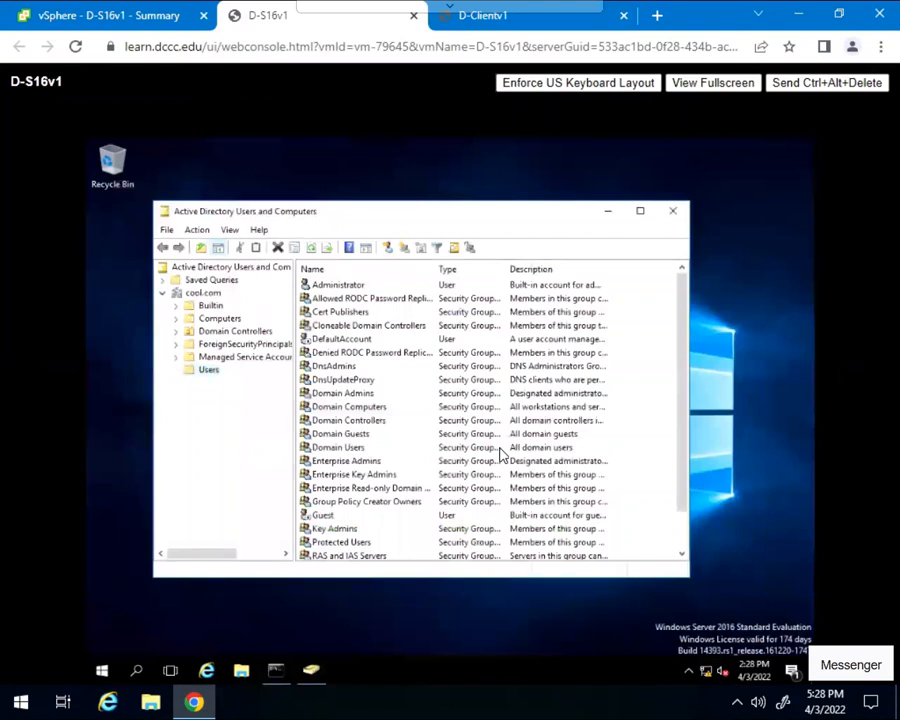
- Examine the Computers and Domain Controllers containers of the cool.com domain for registered machines
click(218, 320)
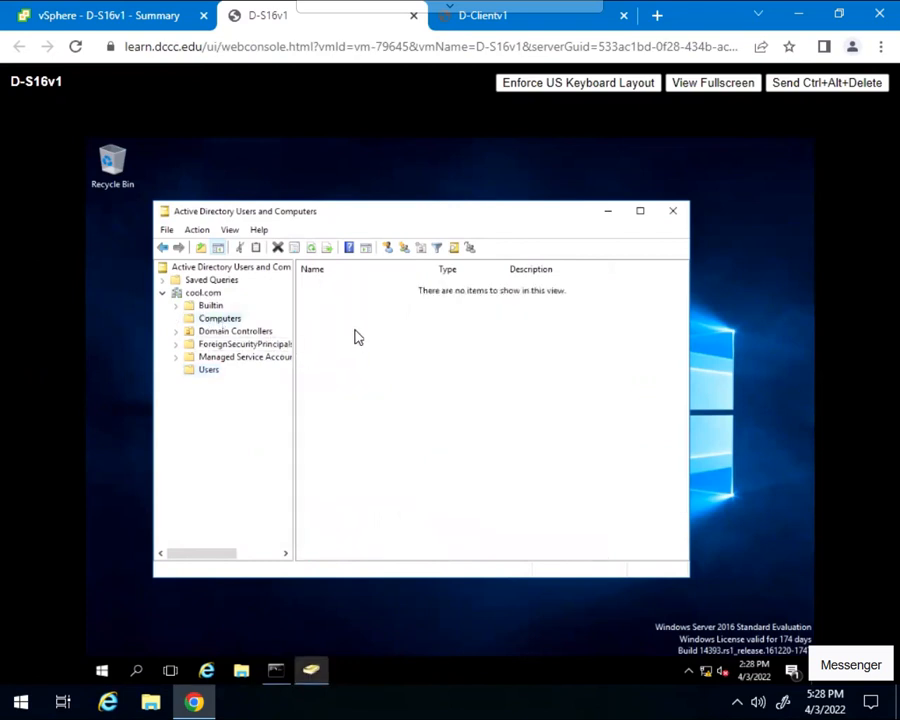
click(224, 333)
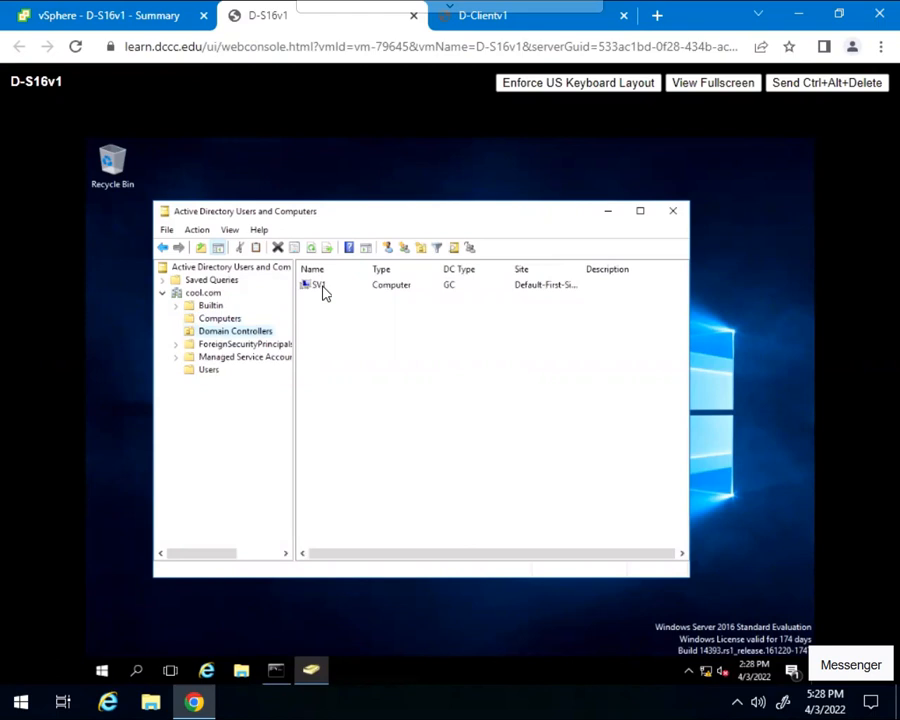
click(228, 320)
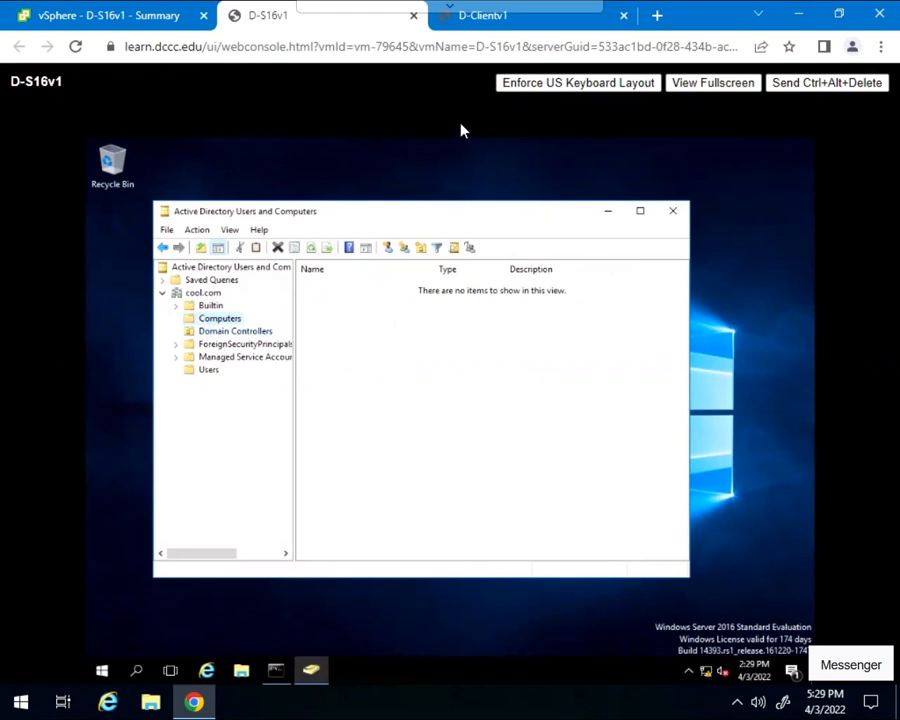
- Switch to the D-Clientv1 console and review the host name and adapter details in the existing ipconfig /all output
click(476, 25)
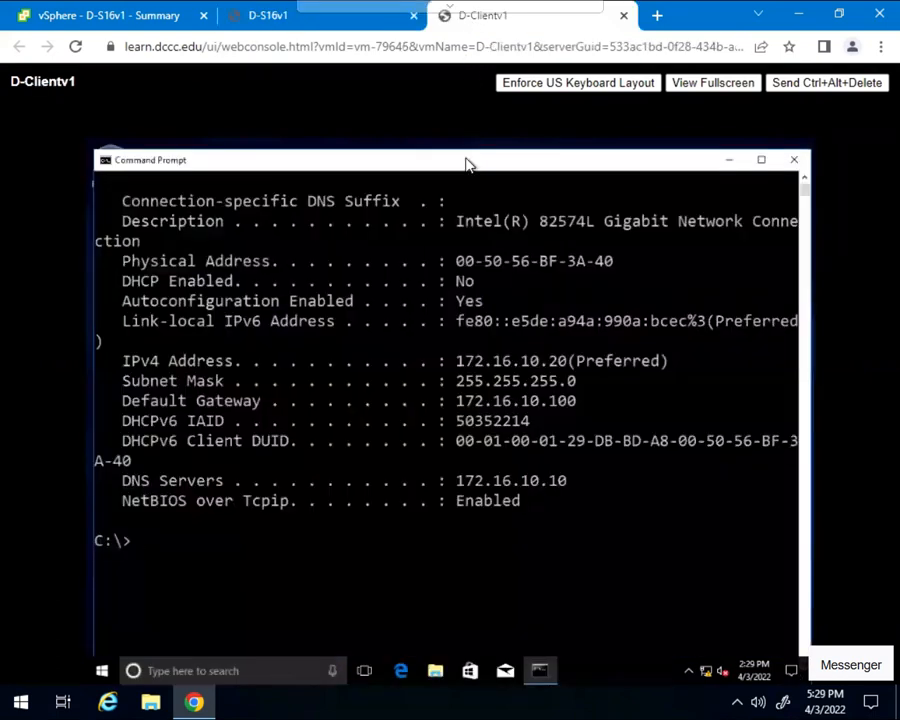
scroll(547, 321, up, 2)
scroll(547, 321, up, 2)
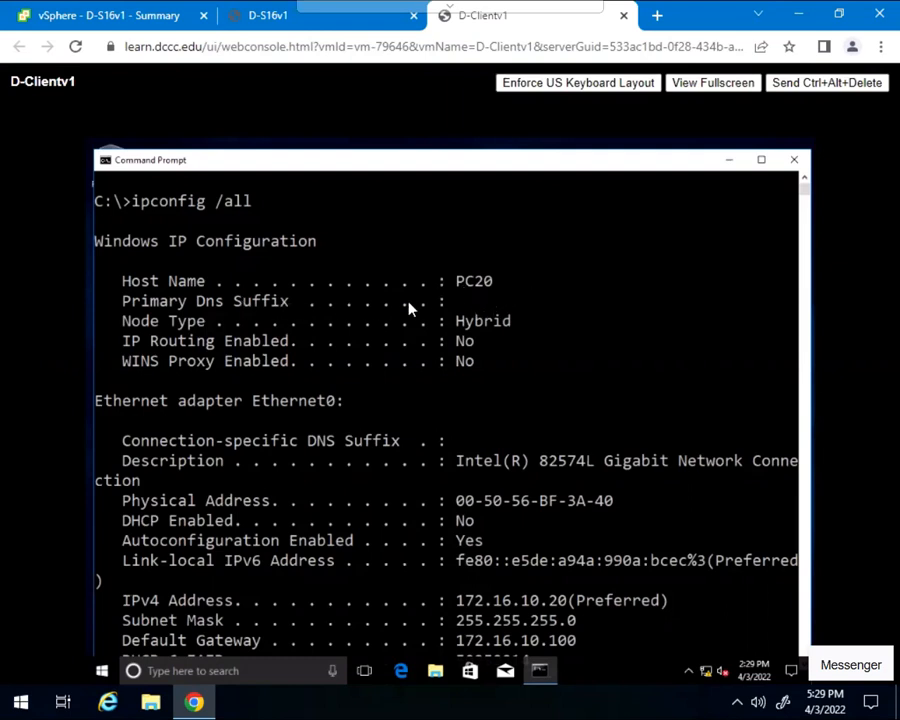
- Clear the client's Command Prompt and display its basic IP configuration with ipconfig
click(552, 302)
key(Escape)
text(cls)
key(Return)
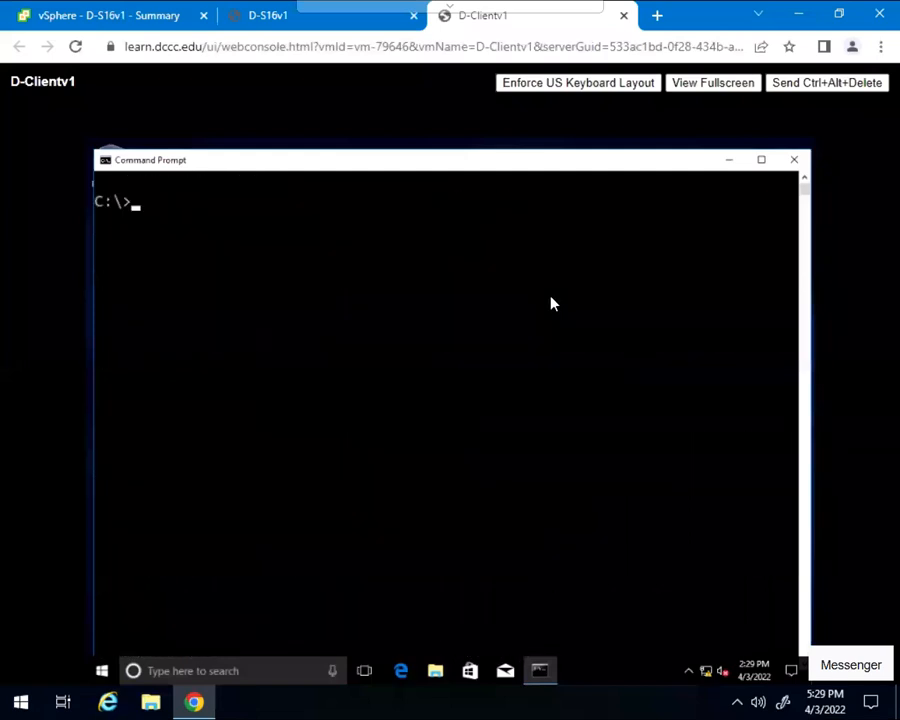
text(ipconfig)
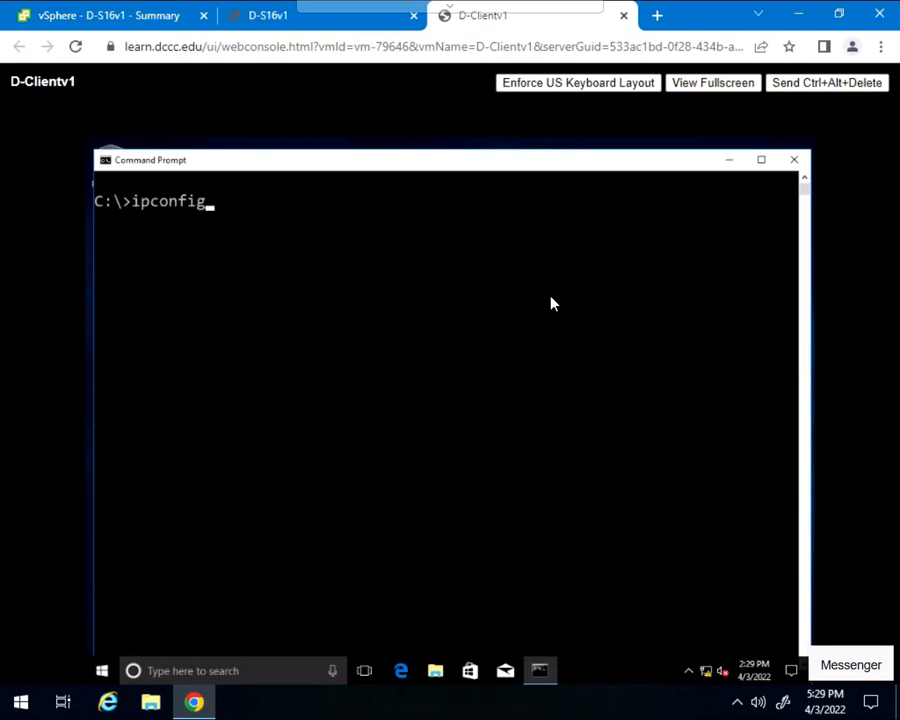
key(Return)
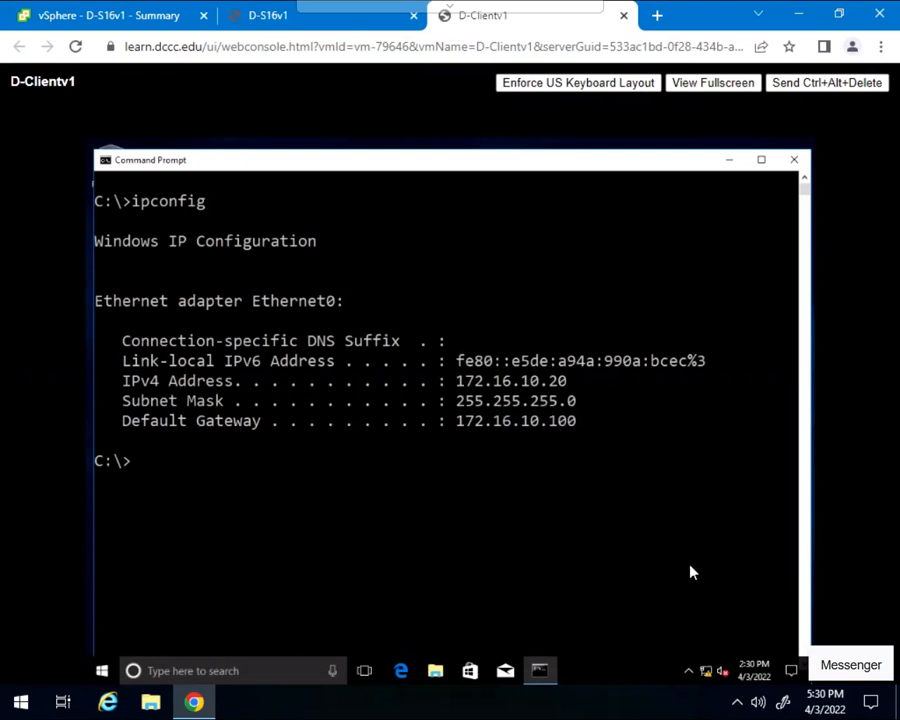
- Turn off Windows Firewall on the client for both private and public networks, then close the firewall window
right_click(708, 673)
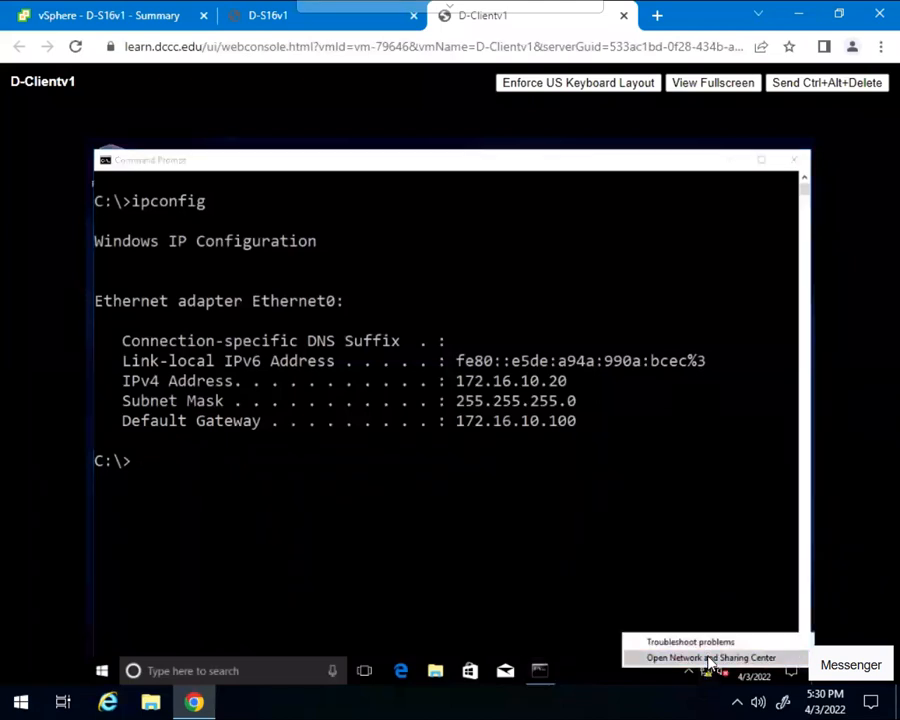
click(710, 658)
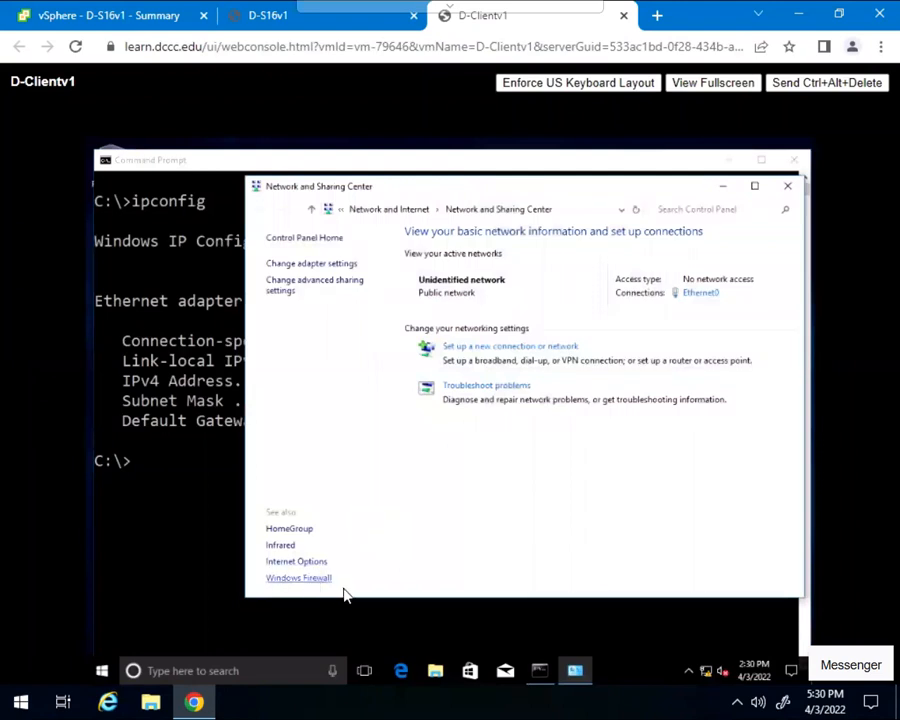
click(313, 585)
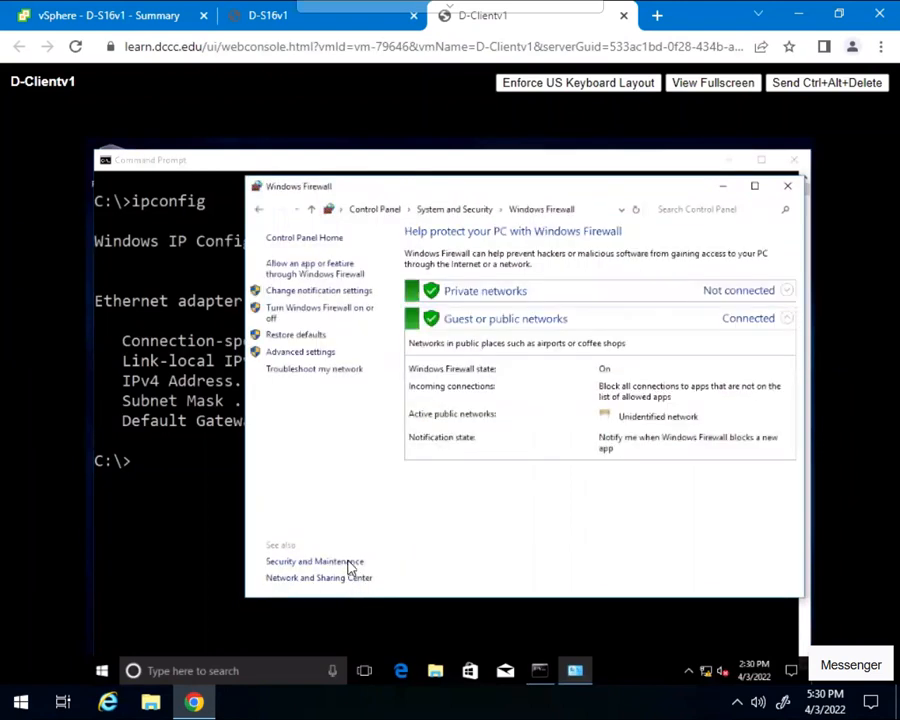
click(335, 312)
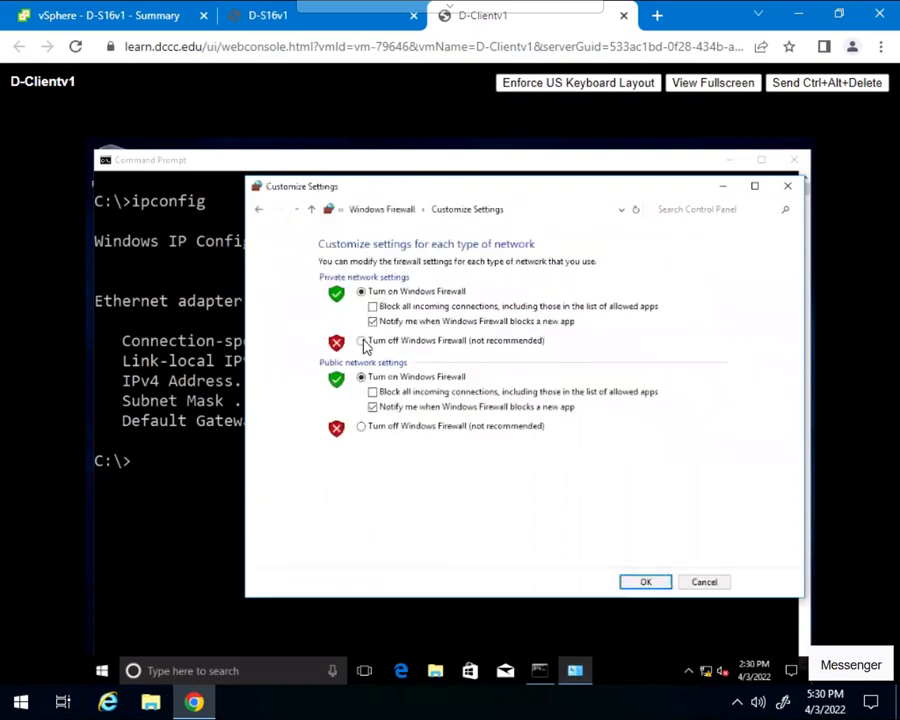
click(361, 341)
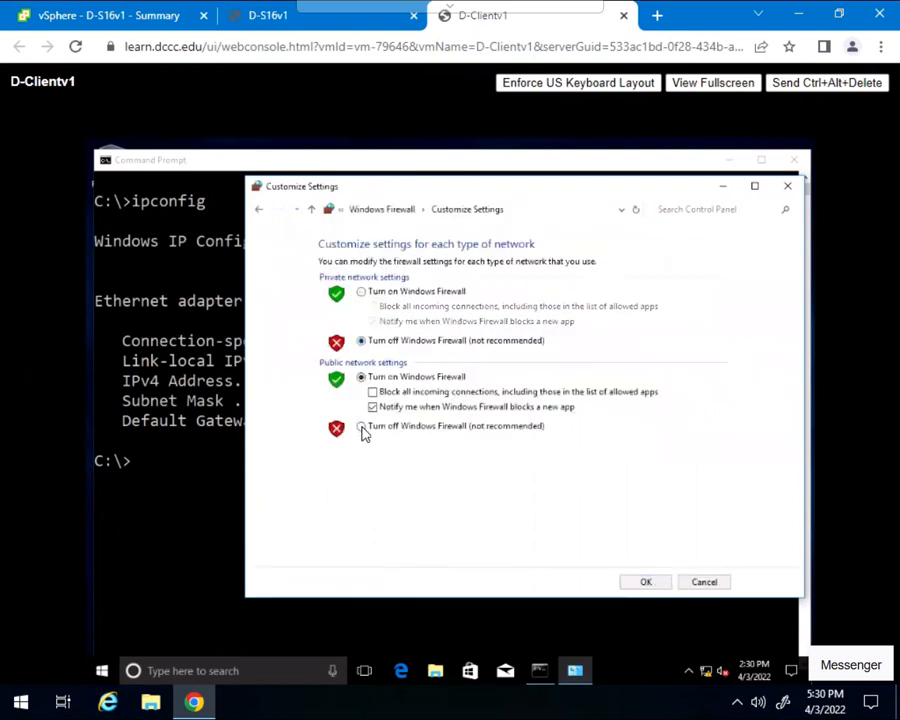
click(362, 427)
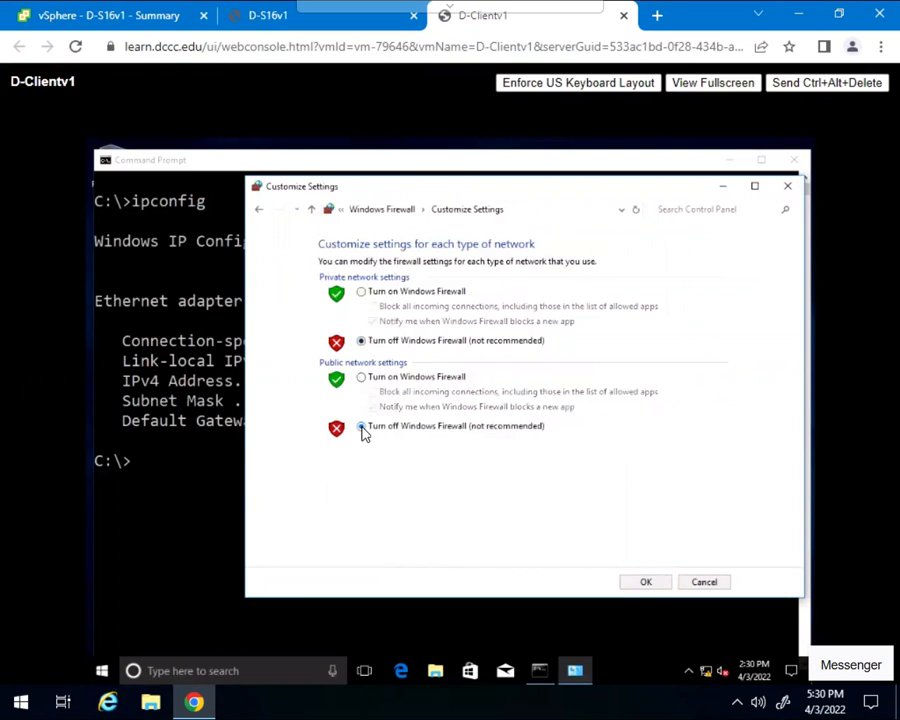
click(641, 586)
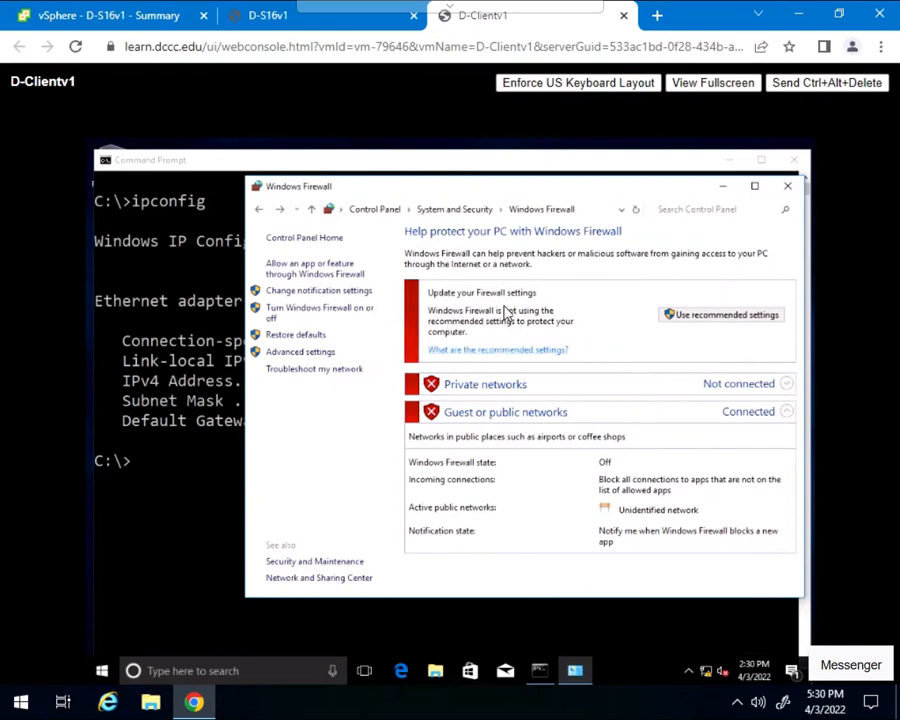
click(788, 187)
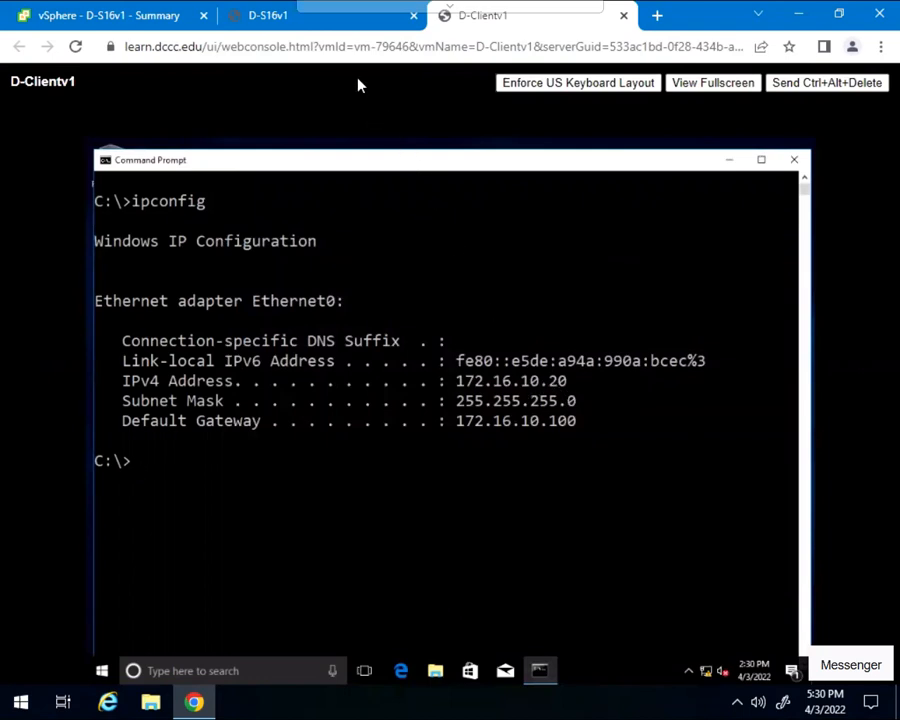
- Switch to the D-S16v1 console, restore the server's Command Prompt and clear its output
click(331, 26)
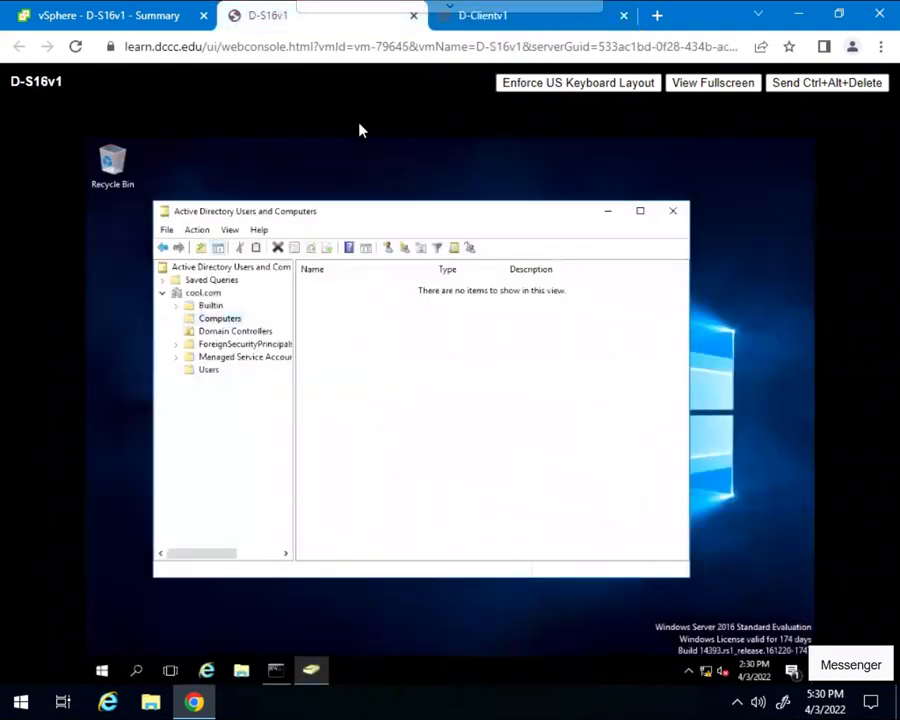
click(276, 669)
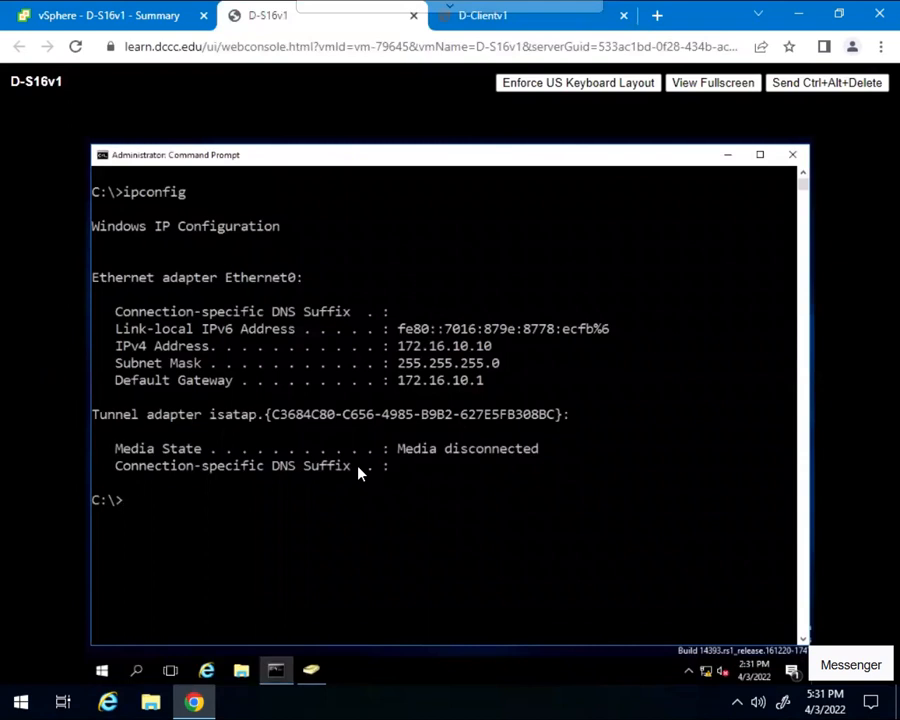
text(cls)
key(Return)
- Ping the client at 172.16.10.20 from the server to test connectivity, then close the Command Prompt
text(pi)
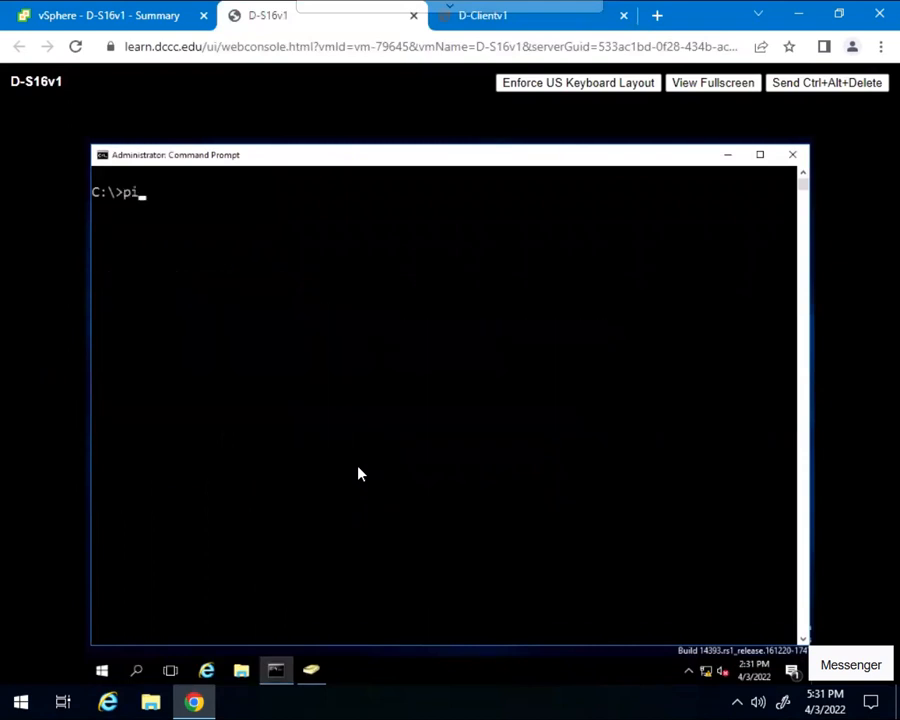
text(ng 172161020)
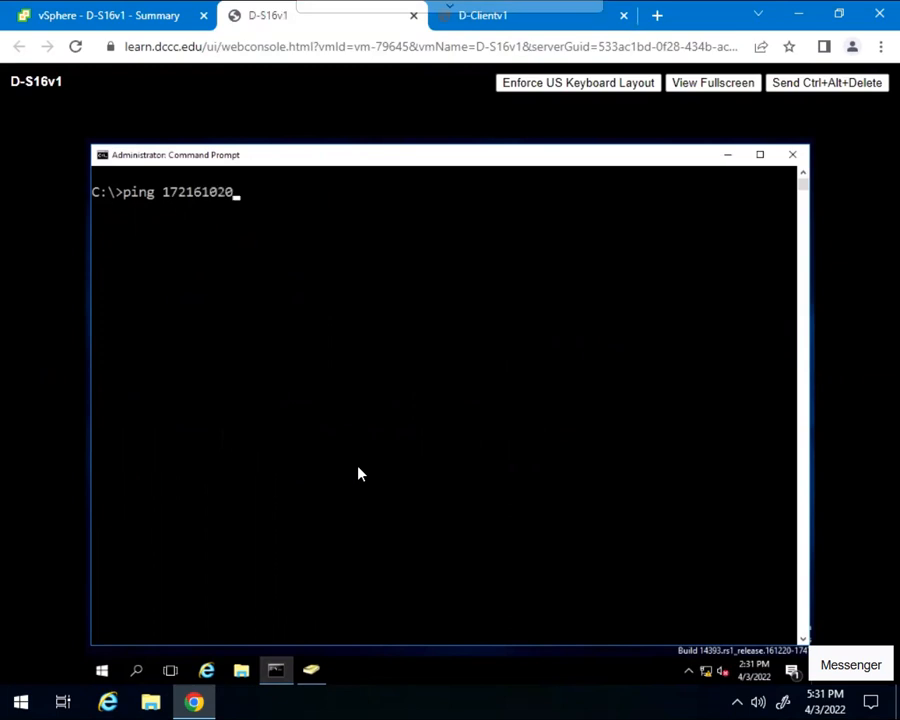
key(BackSpace)
key(BackSpace)
key(BackSpace)
key(BackSpace)
key(BackSpace)
key(BackSpace)
key(BackSpace)
text(2.16)
text(.2)
key(BackSpace)
text(10.20)
key(Return)
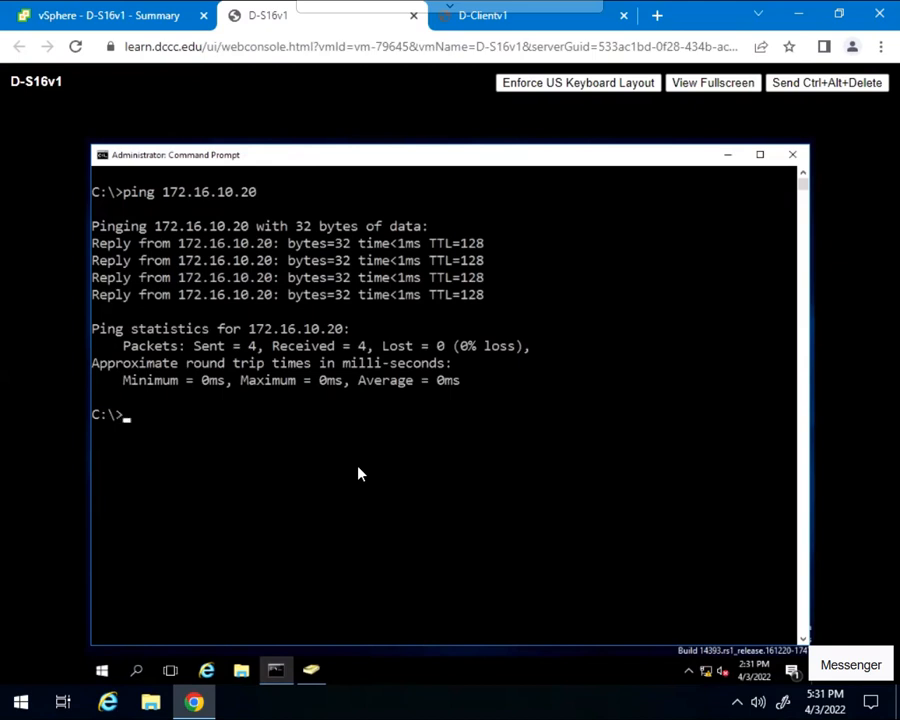
click(792, 156)
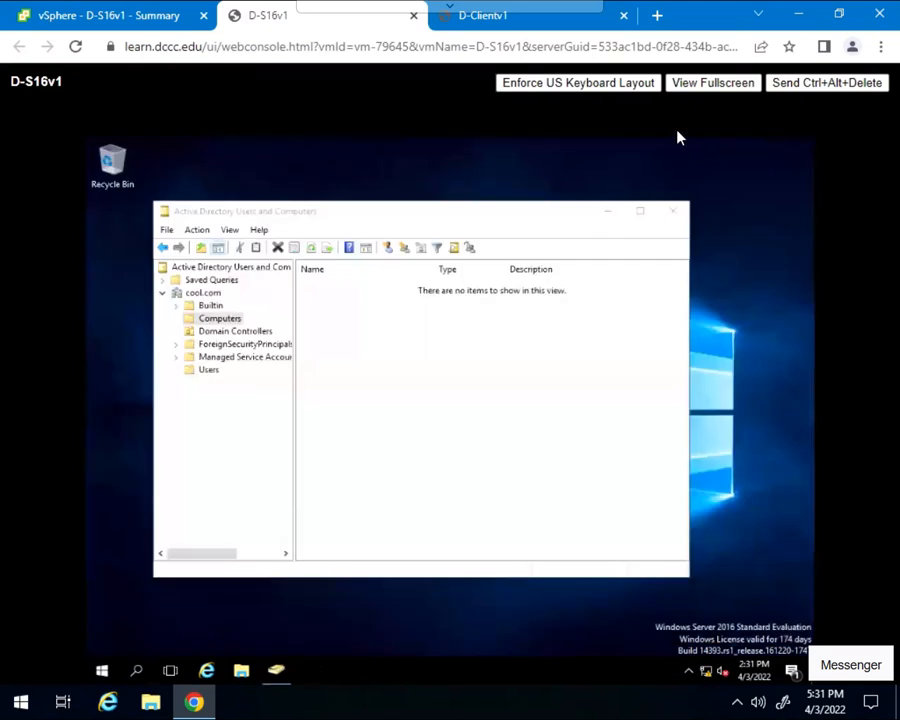
- Return to the D-Clientv1 console, close its Command Prompt and open the System information window for This PC
click(509, 28)
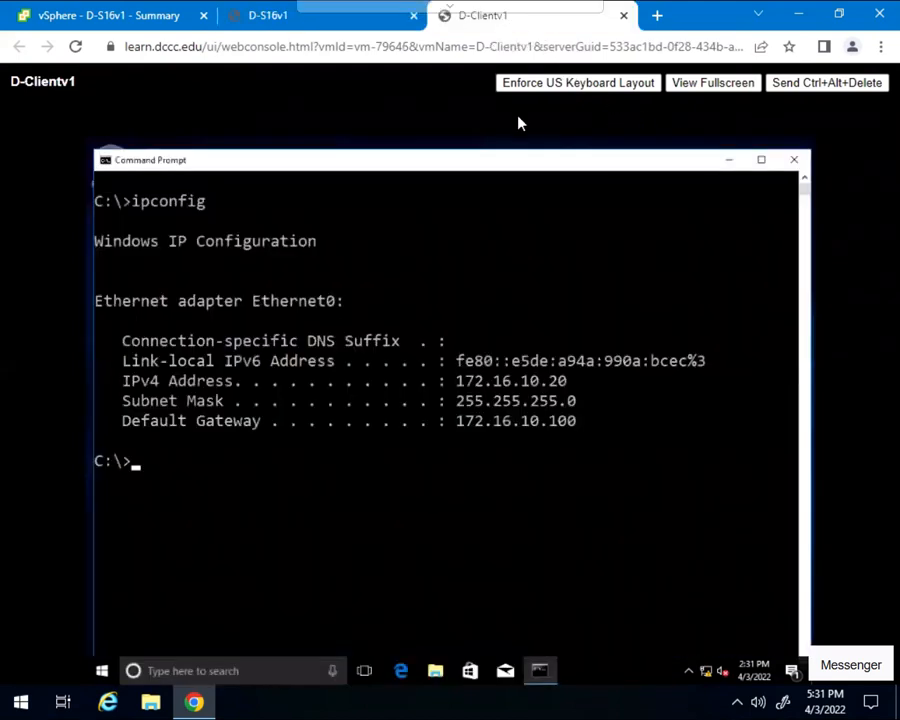
click(792, 161)
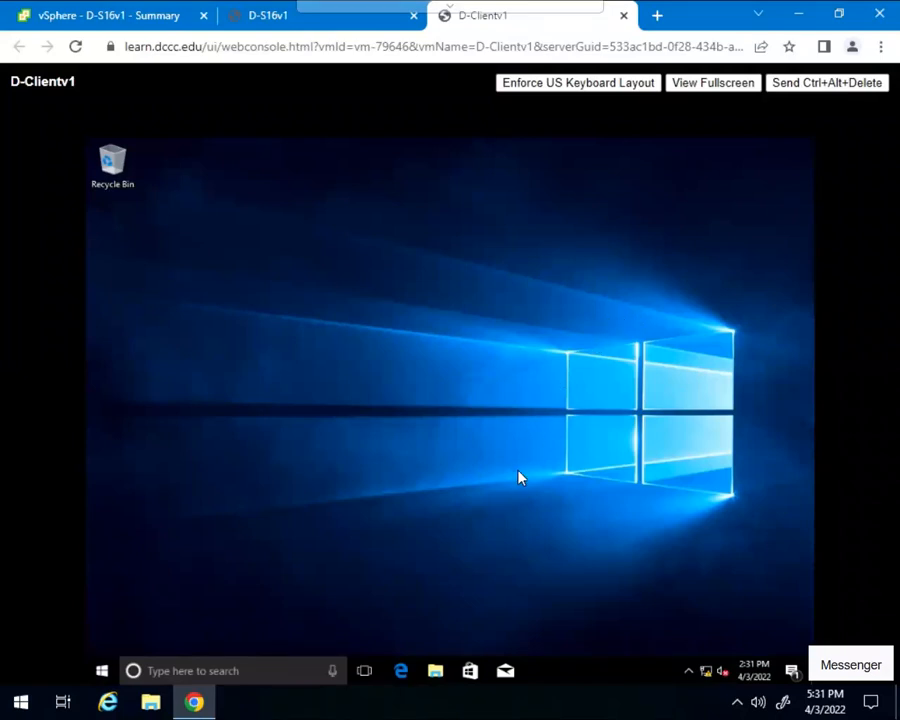
click(434, 671)
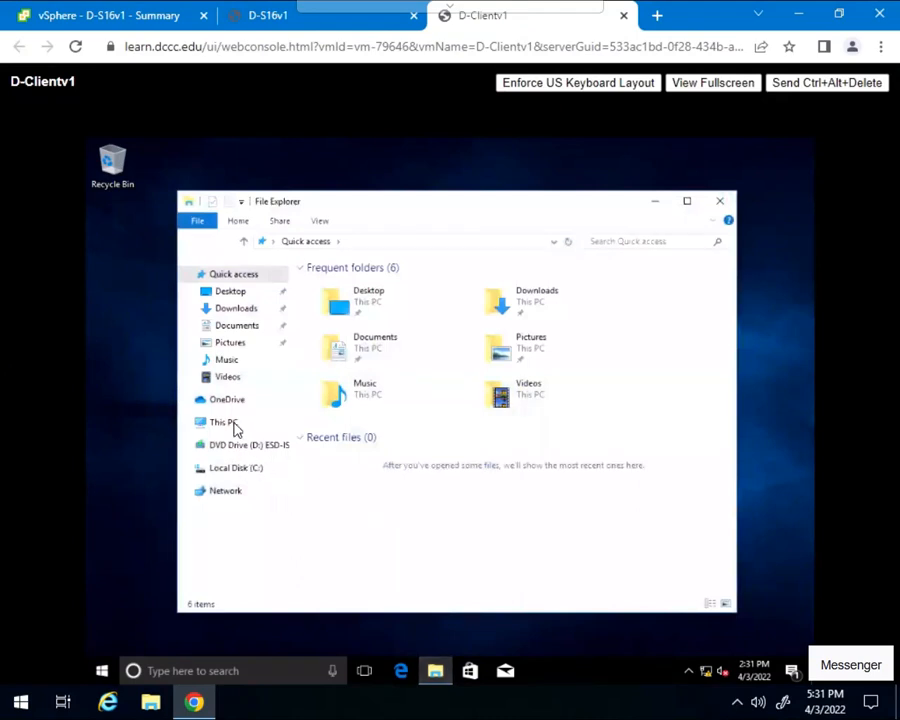
right_click(232, 425)
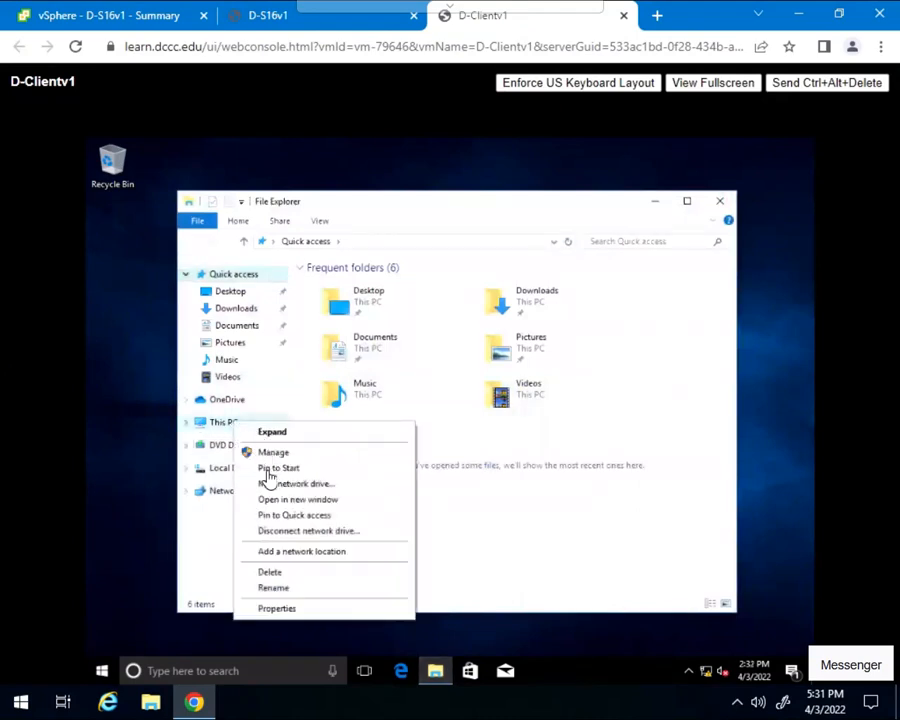
click(277, 608)
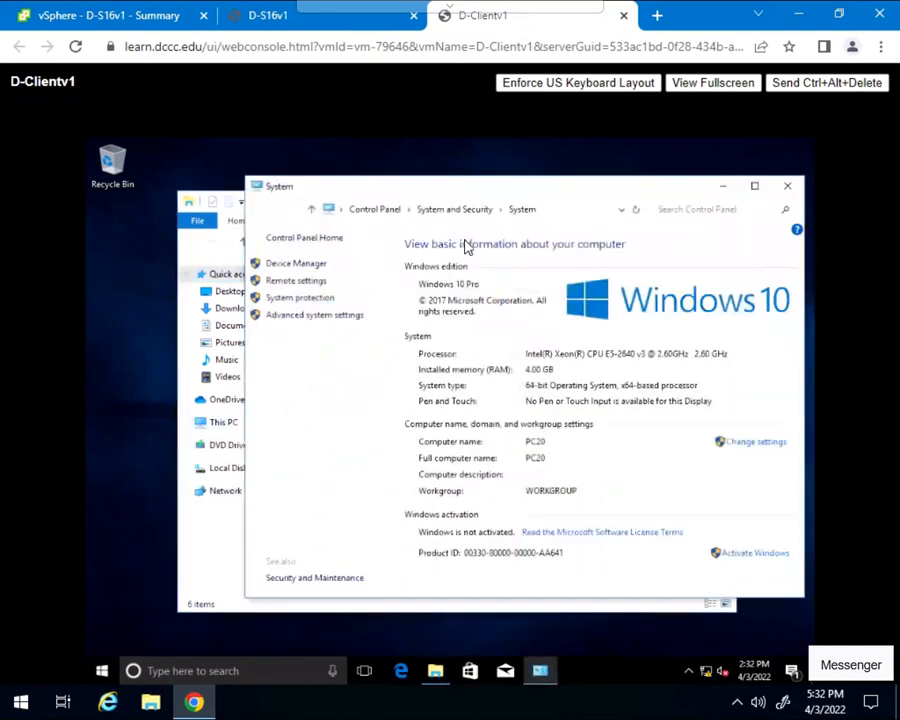
drag(489, 185, 413, 176)
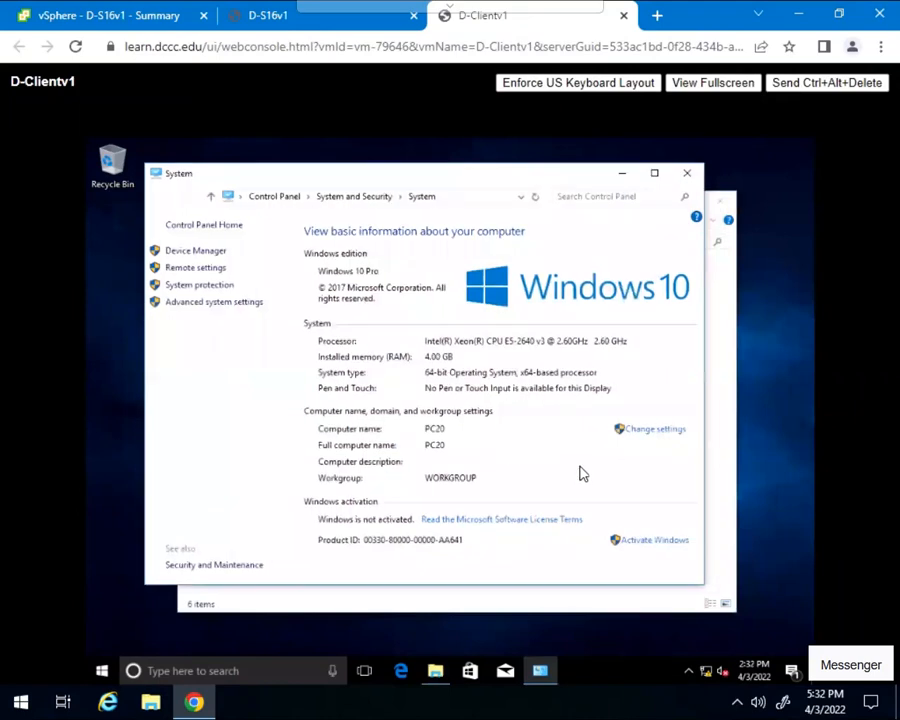
- Change the client's membership from workgroup to the domain cool.com and submit the change
click(648, 430)
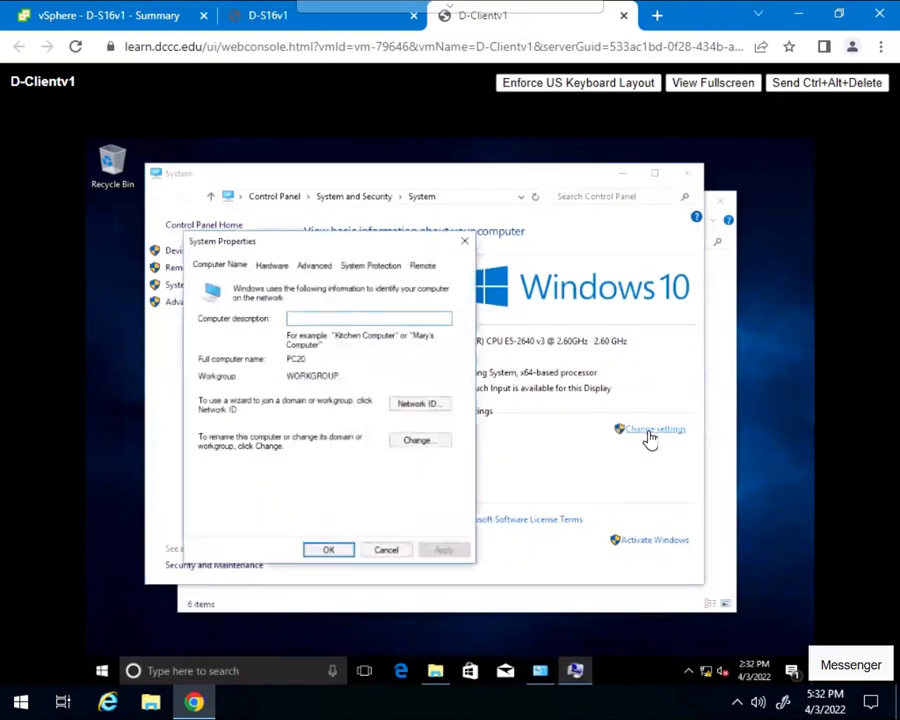
click(422, 441)
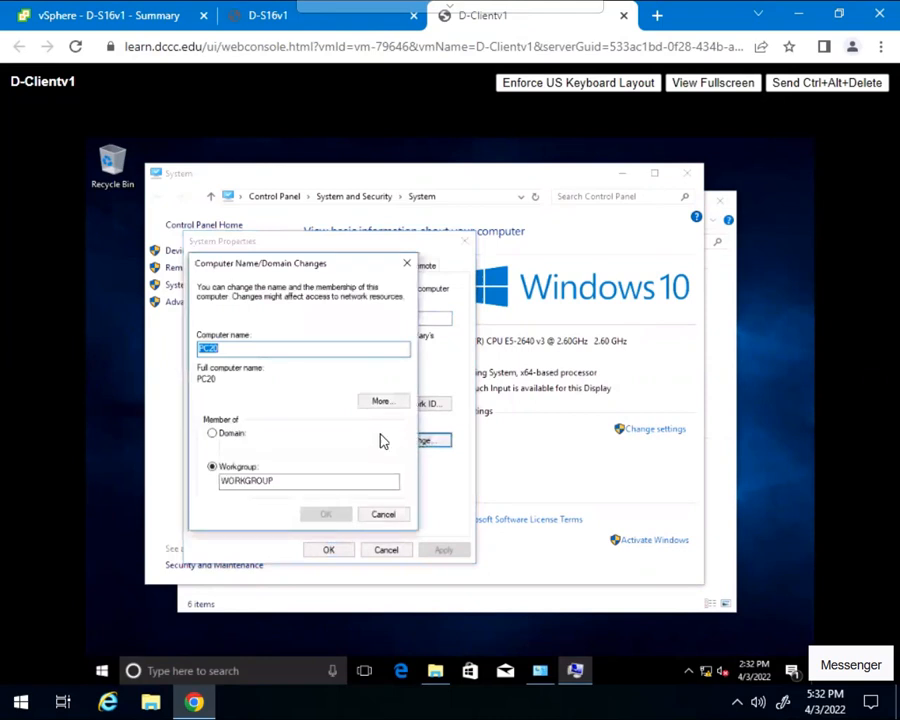
click(212, 434)
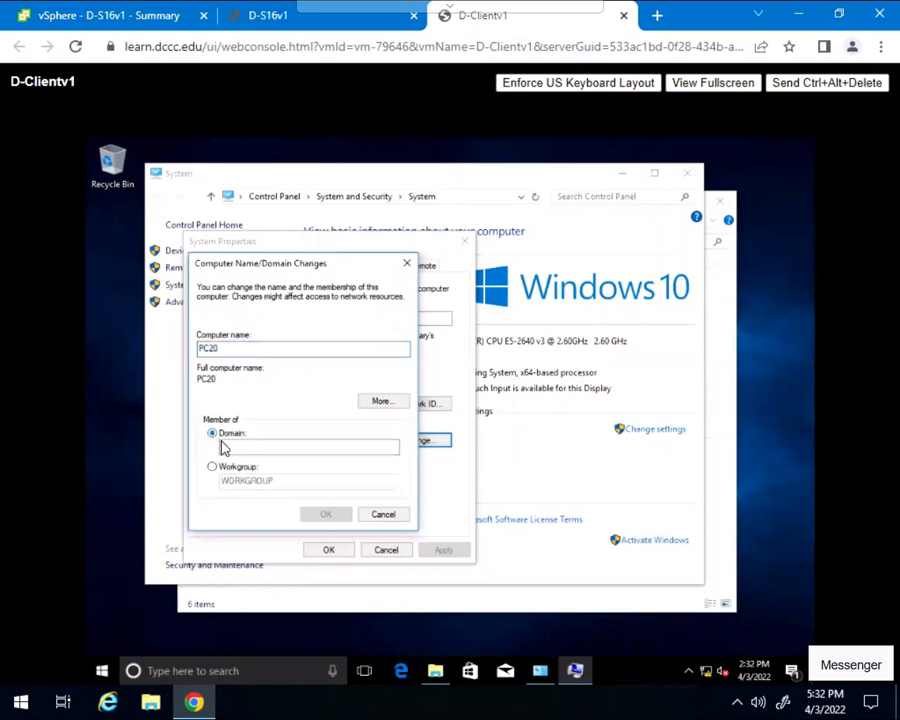
click(233, 446)
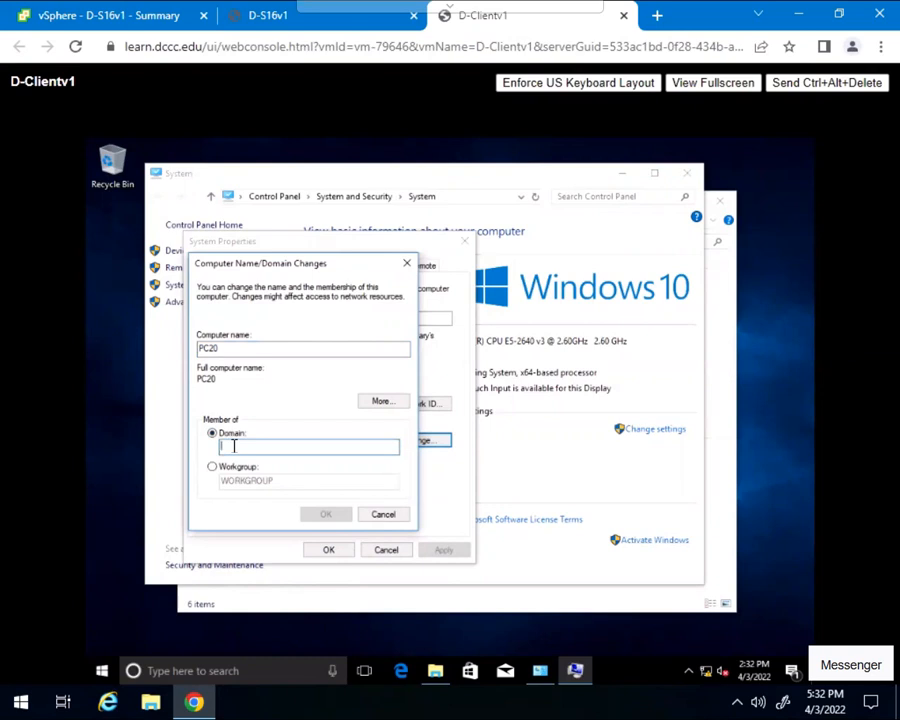
text(co)
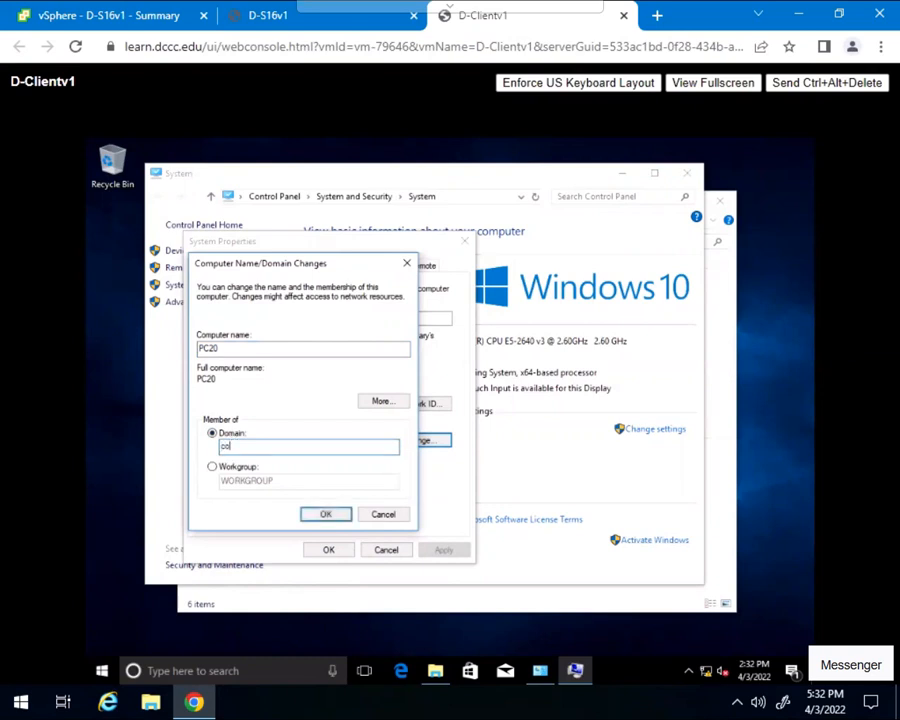
text(ol.com)
click(339, 517)
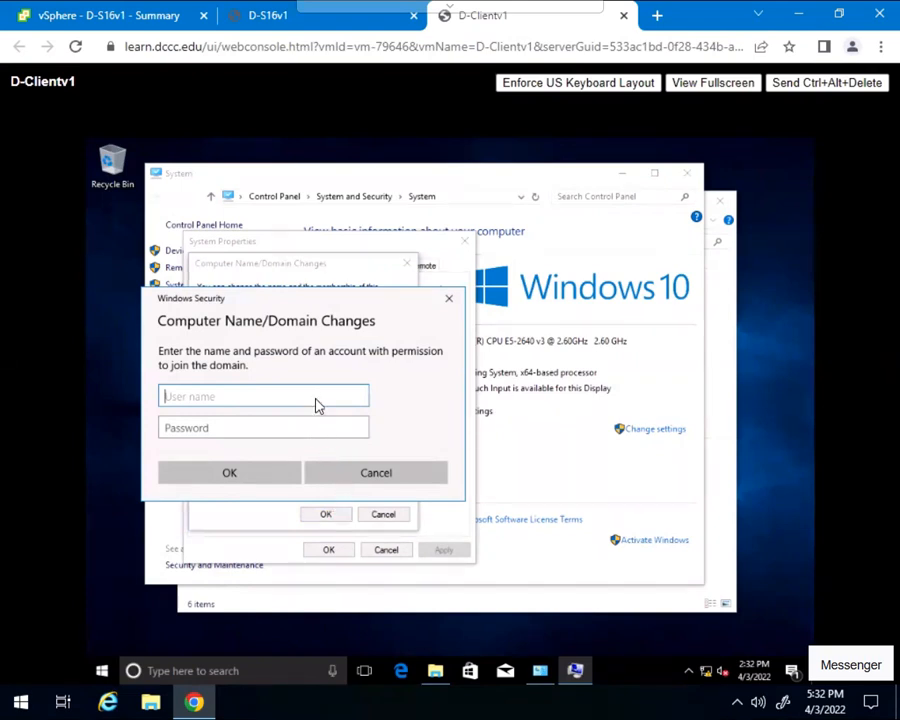
- Authorize the domain join with the administrator account and its password, and acknowledge the welcome and restart notices
text(administrator)
key(Tab)
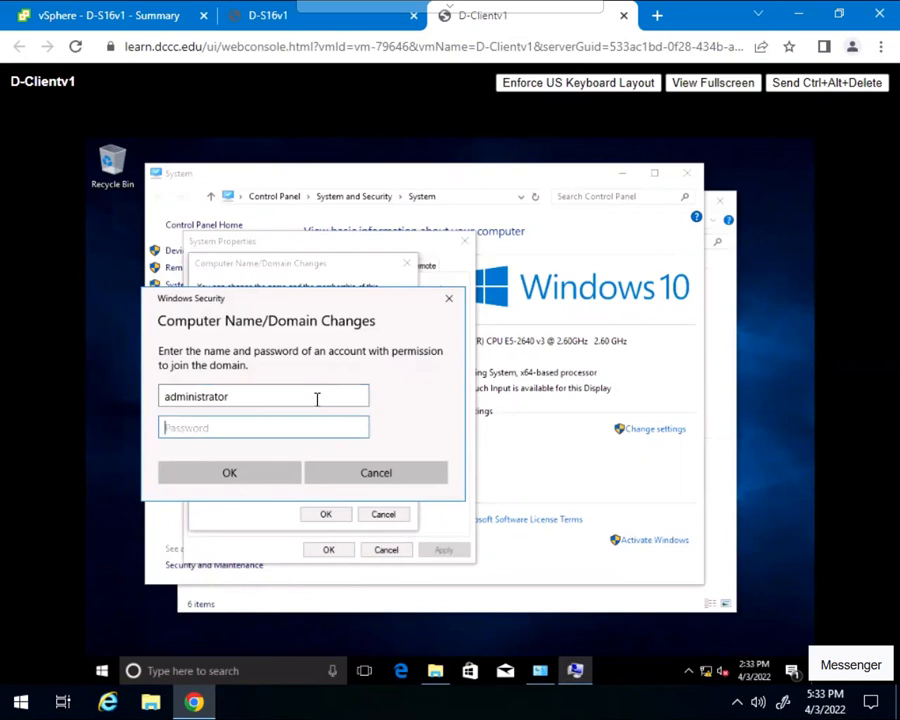
text(Passw0rd!)
click(234, 479)
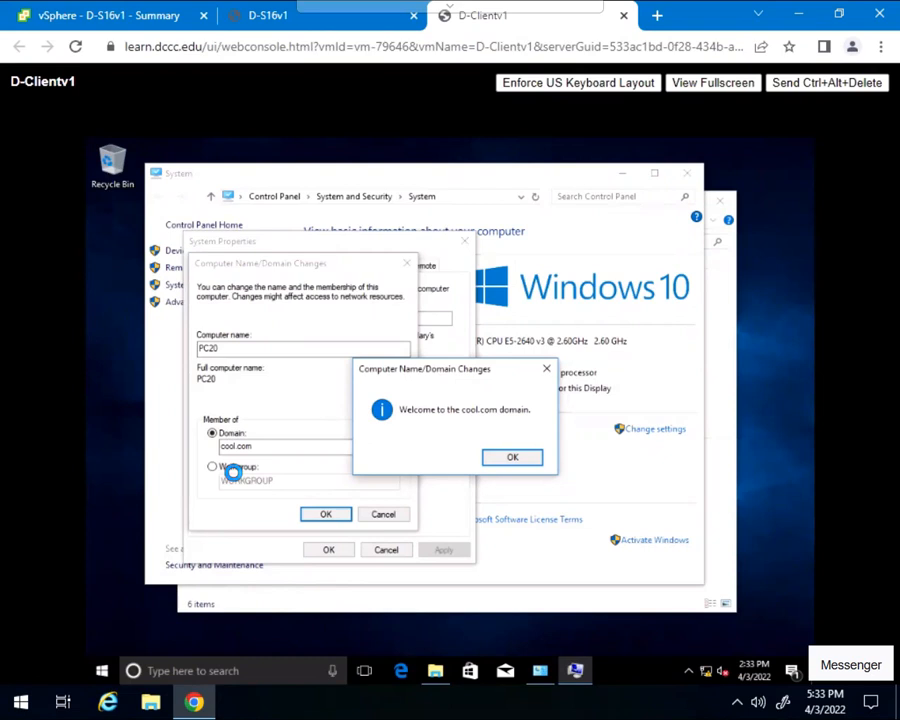
click(512, 460)
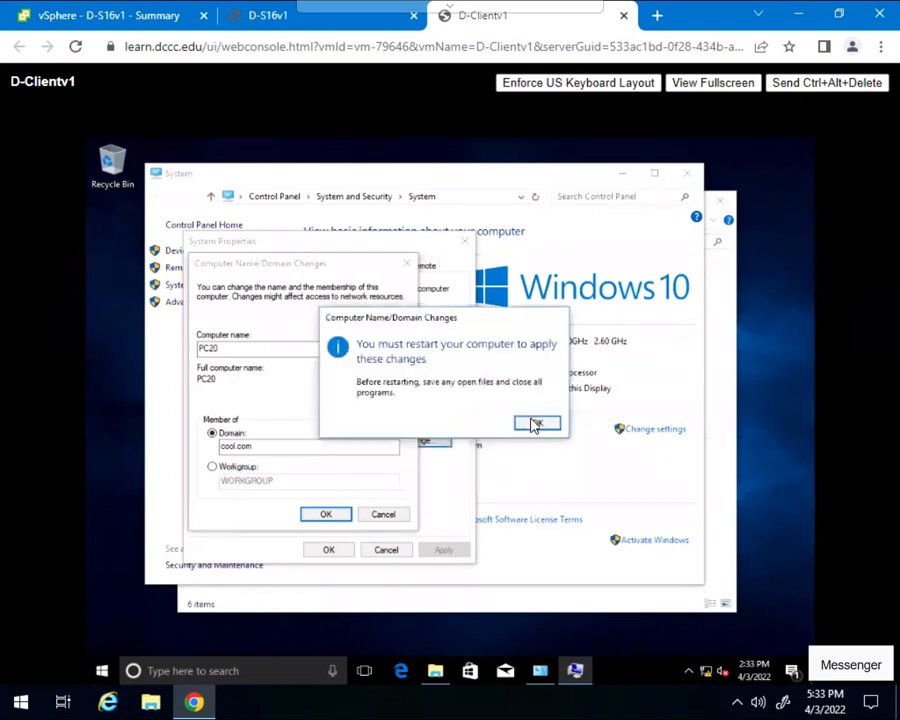
click(535, 425)
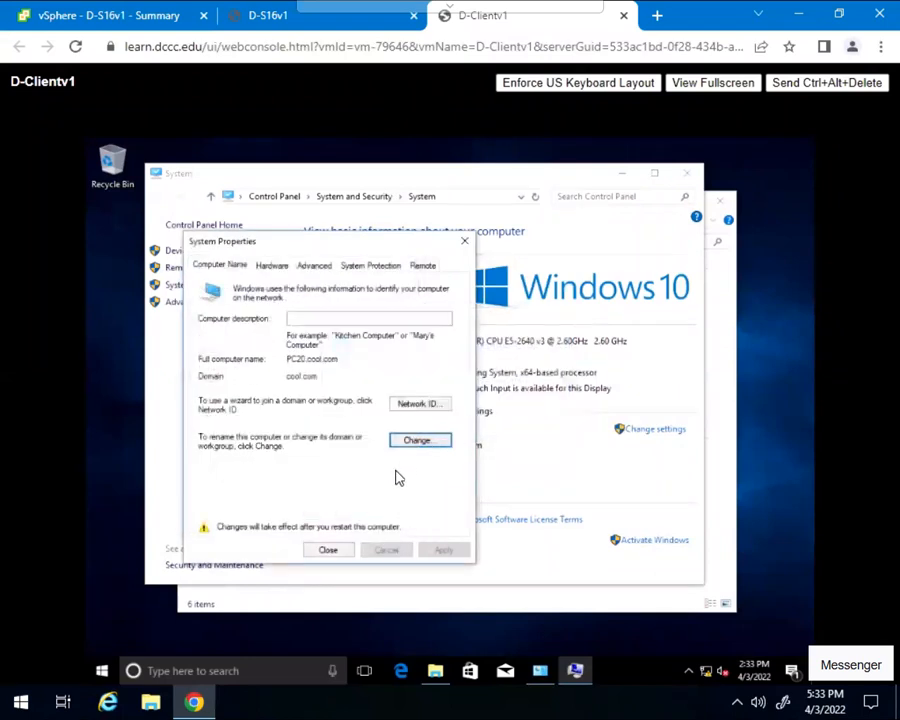
- Close System Properties and restart the client immediately to apply the domain membership change
click(330, 551)
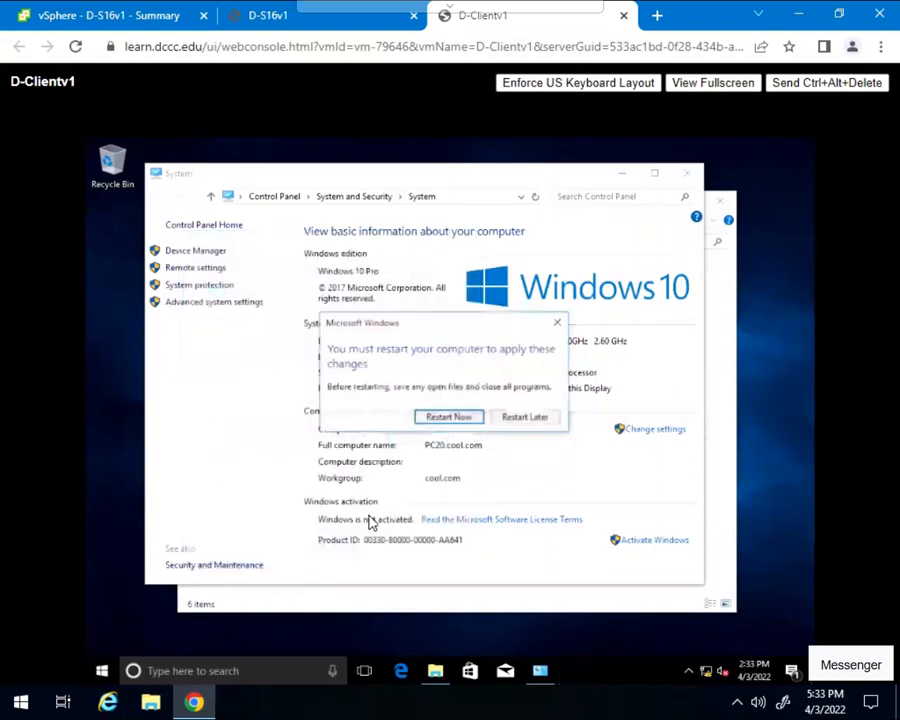
click(471, 419)
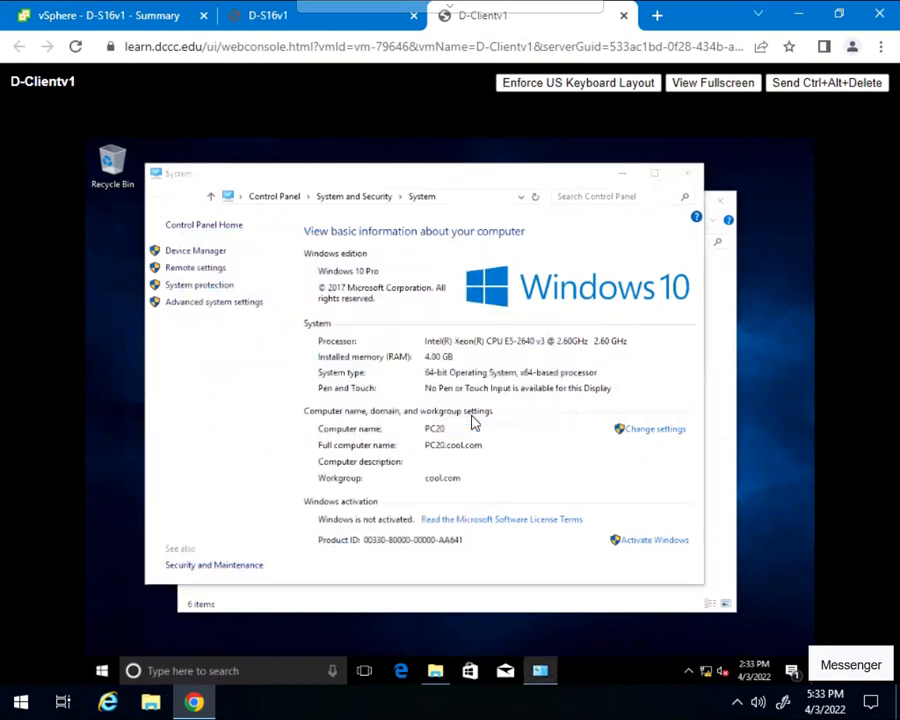
- Switch to the D-S16v1 console and refresh the cool.com Computers container in Active Directory Users and Computers to check for the client
click(335, 27)
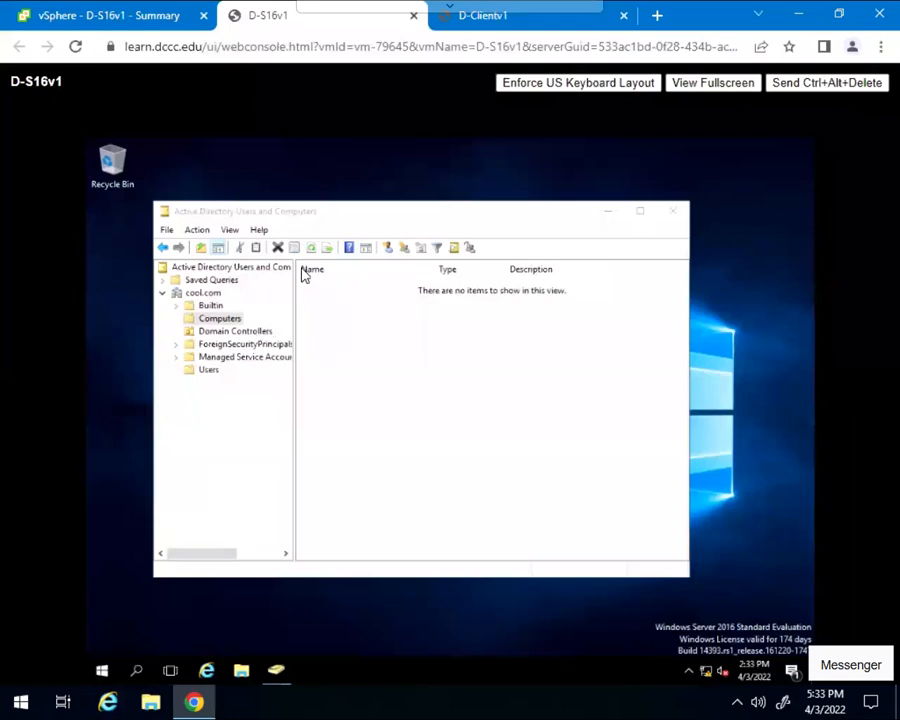
click(363, 220)
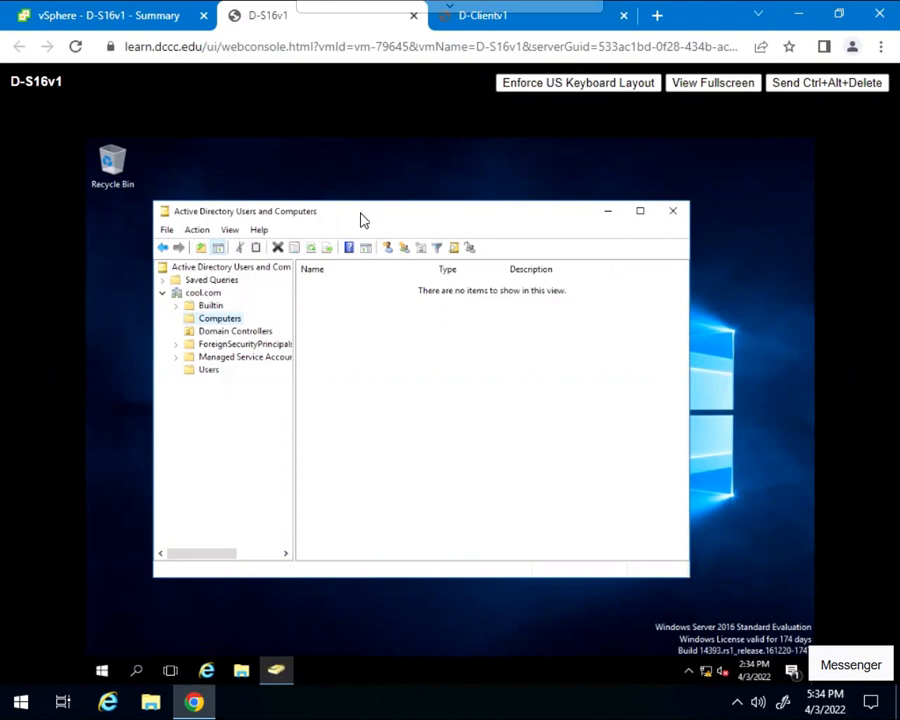
click(309, 248)
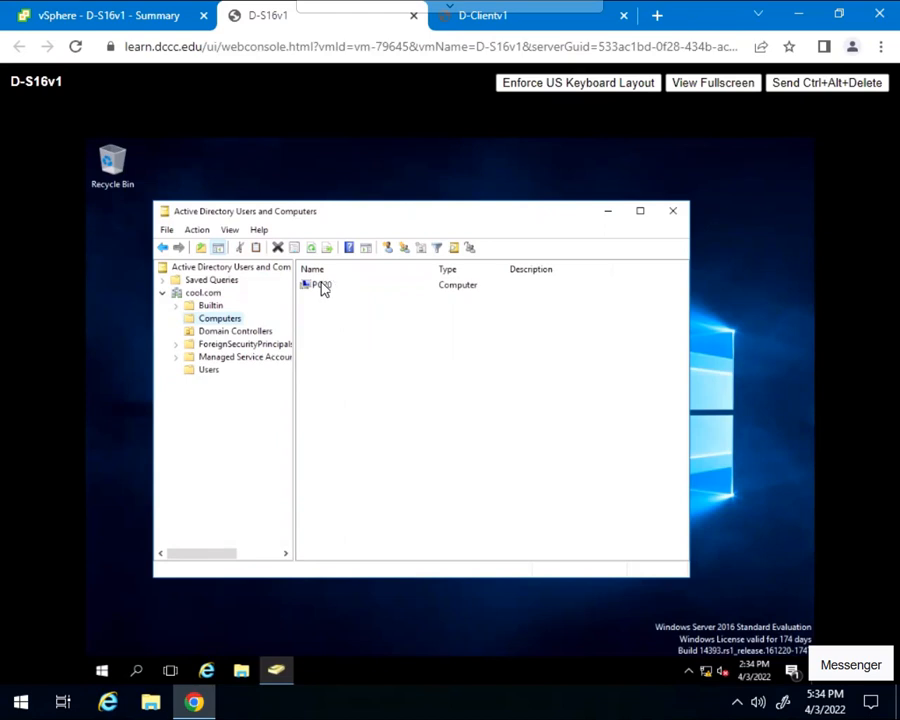
- Return to the D-Clientv1 console, dismiss the lock screen and choose to sign in as Other user
click(505, 16)
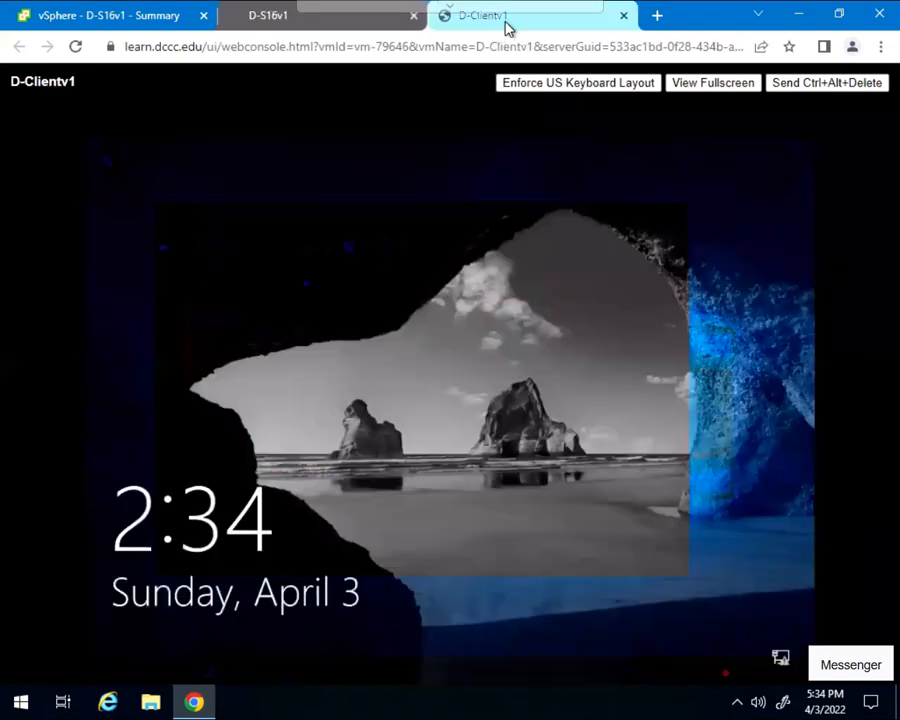
click(468, 366)
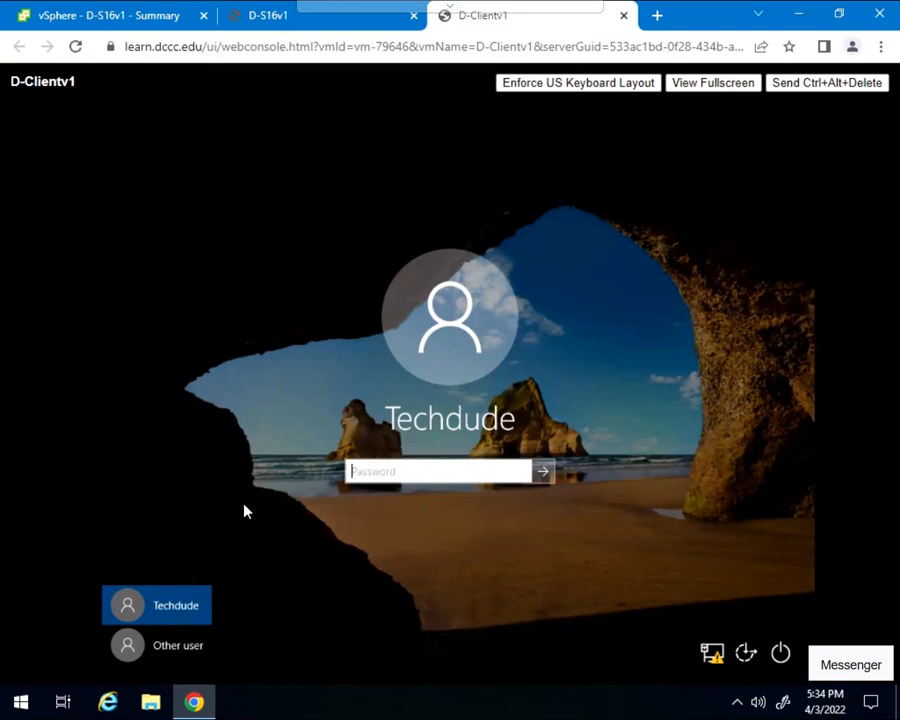
click(135, 643)
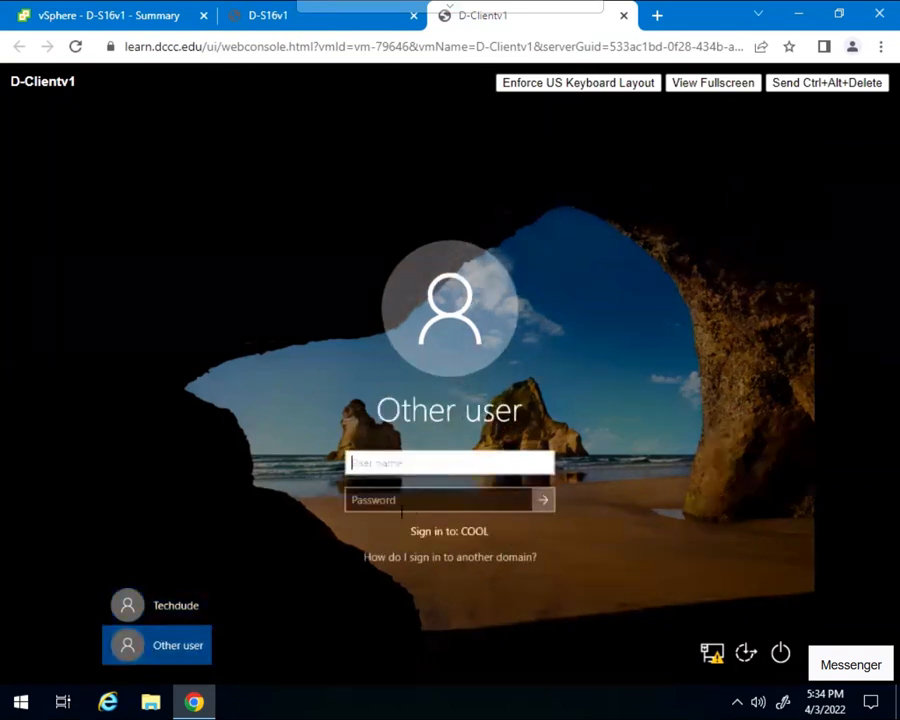